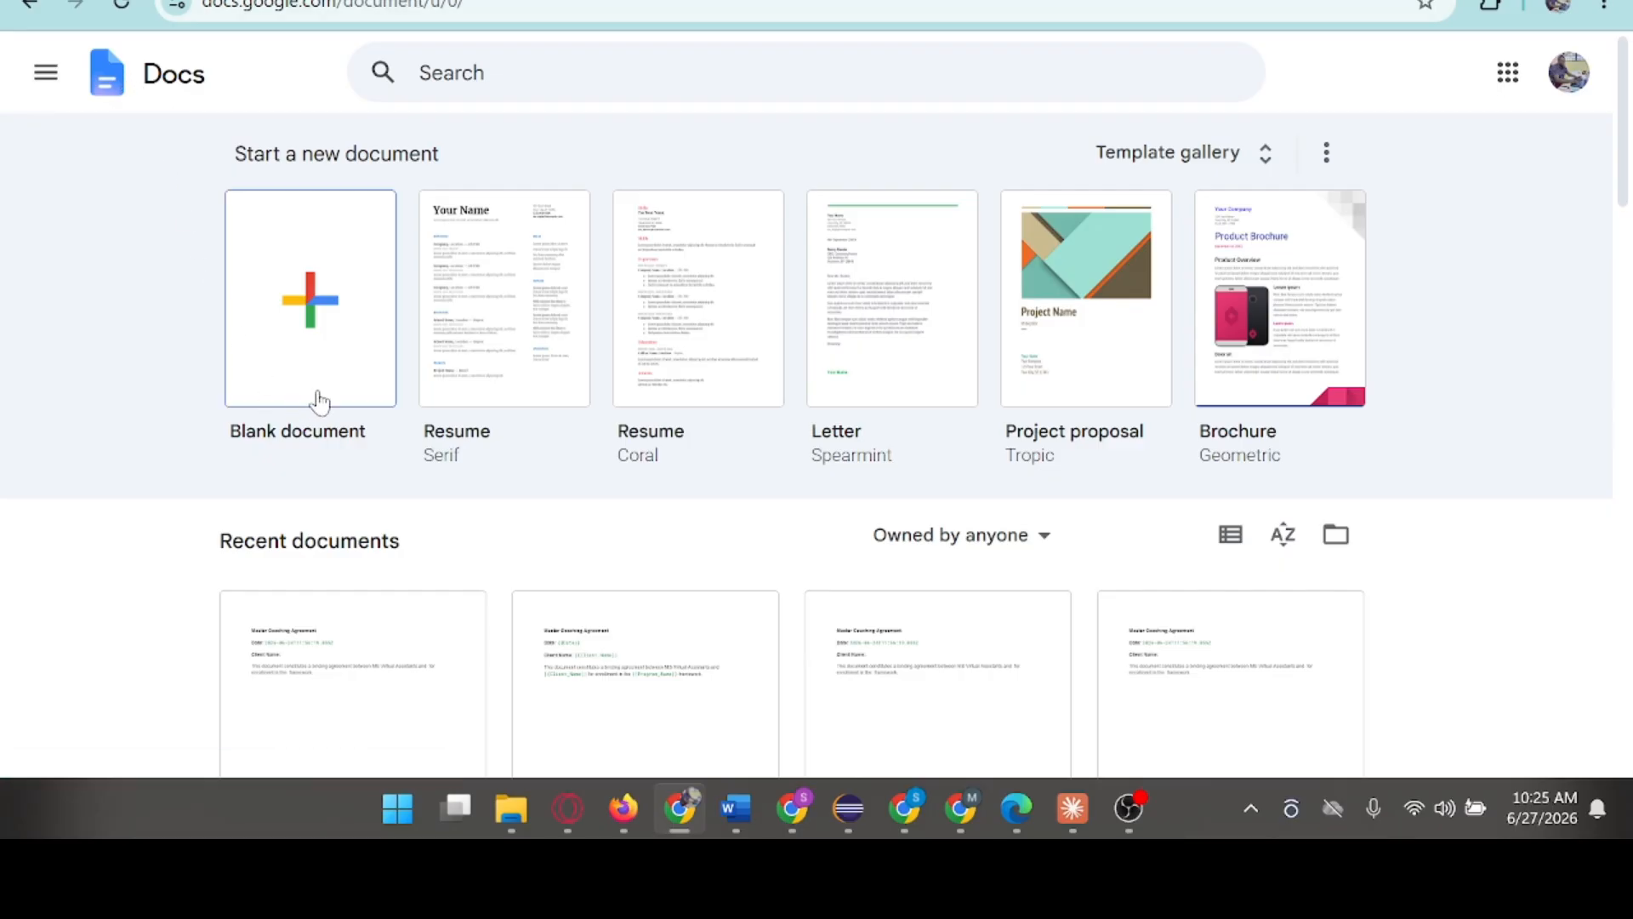
Create a blank document and name it "Master Coaching Agreement-TEMPLATE"
click(316, 307)
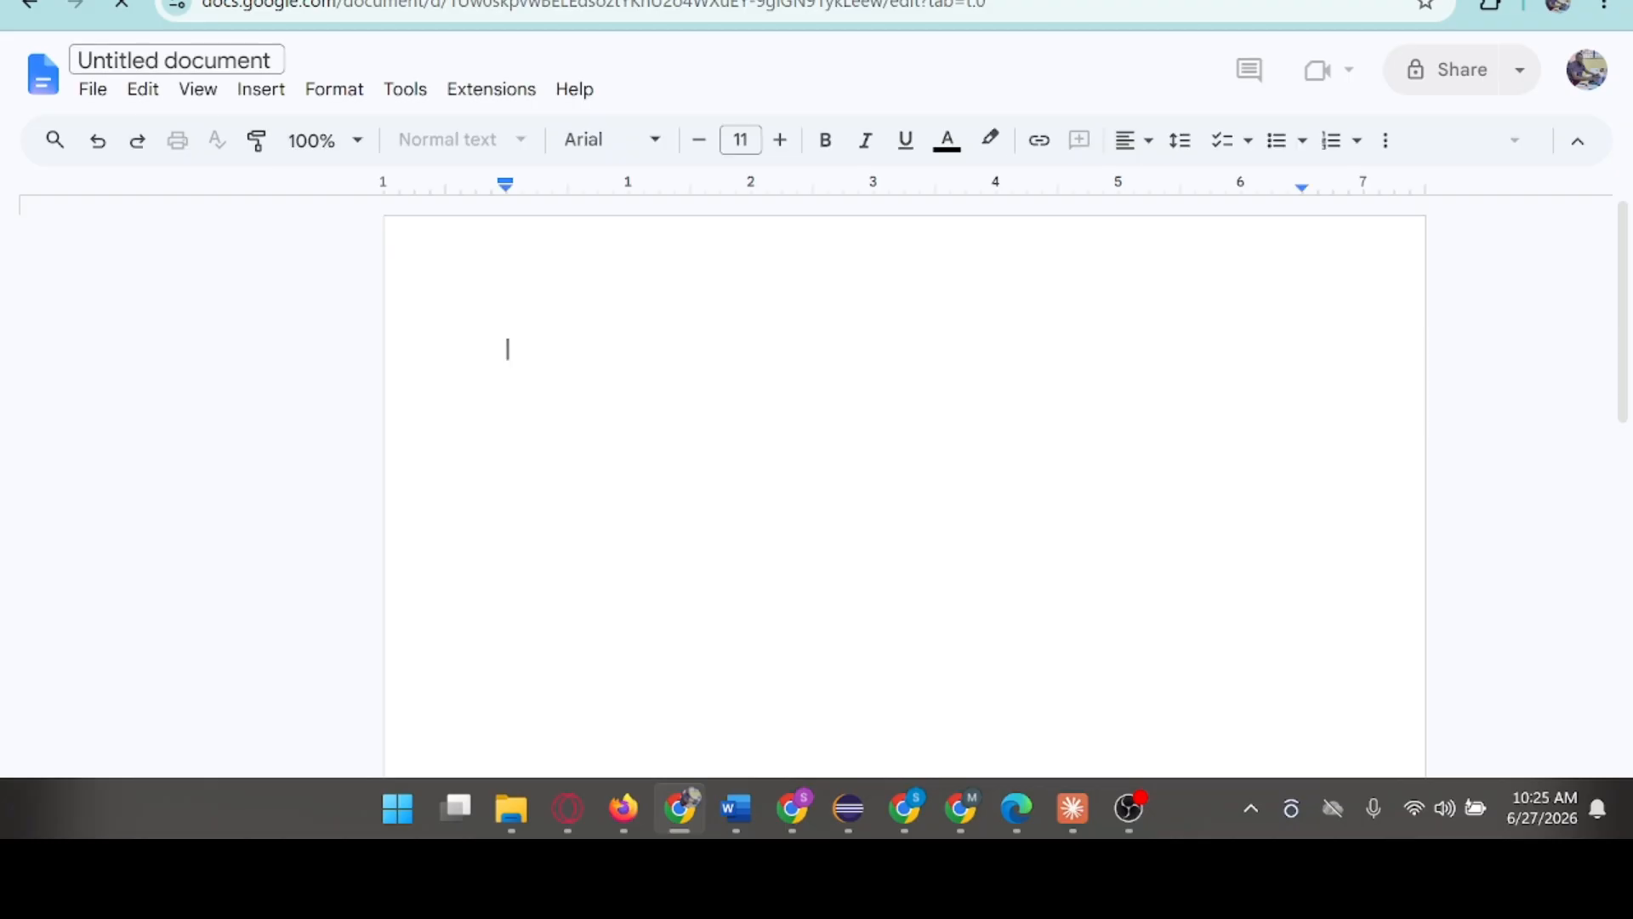
click(147, 60)
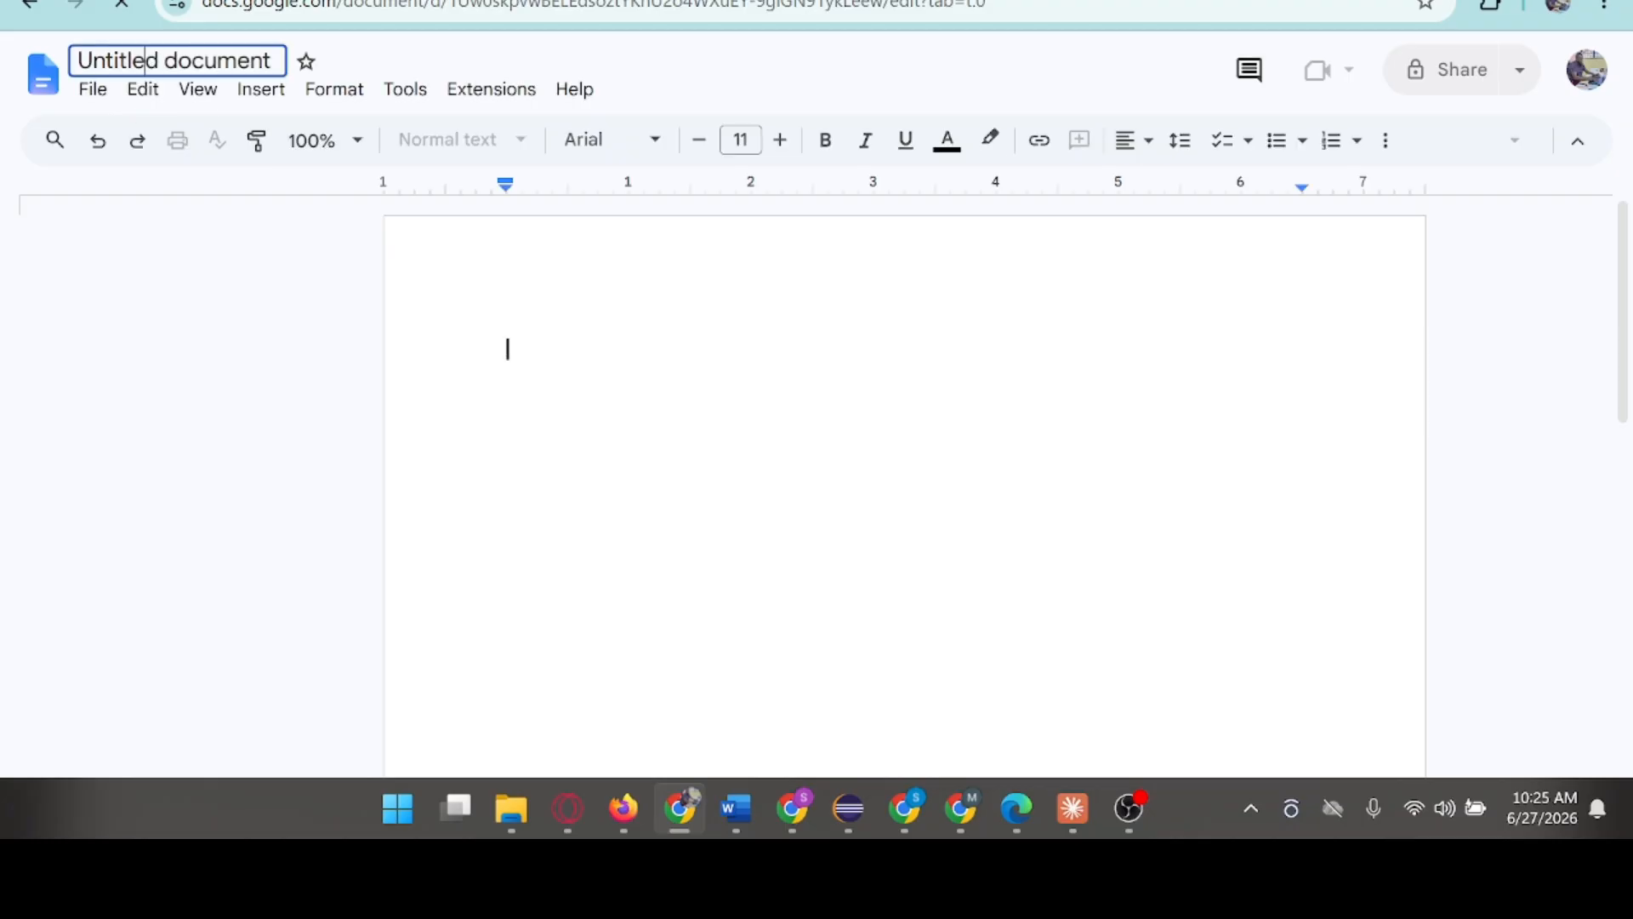
double_click(147, 60)
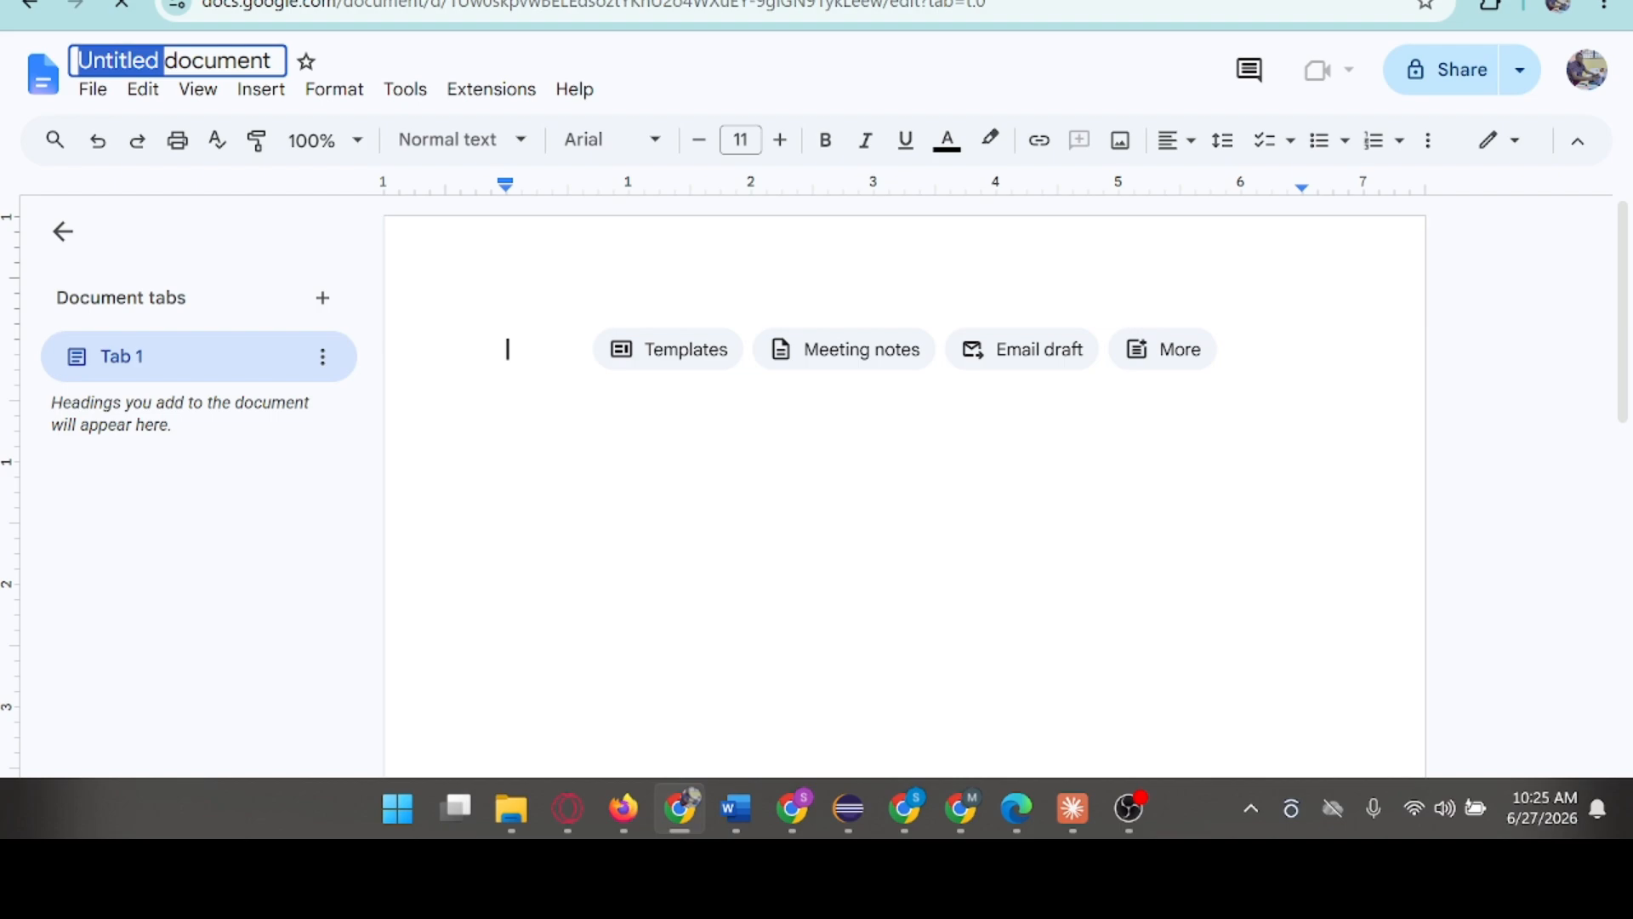
drag(273, 61, 73, 61)
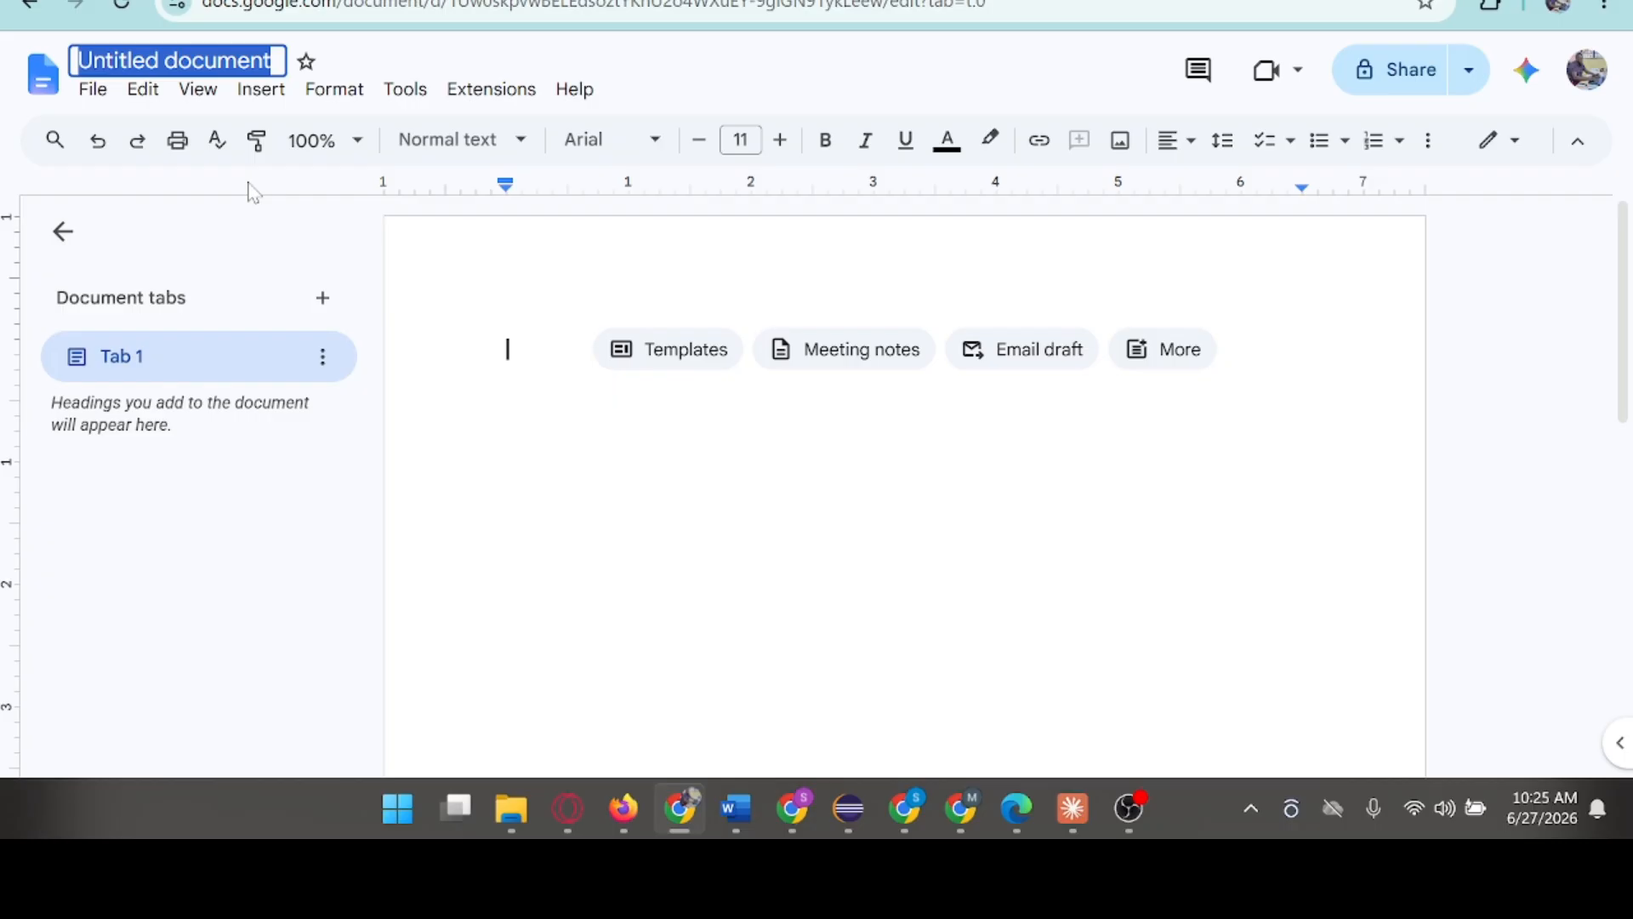
text(Mas)
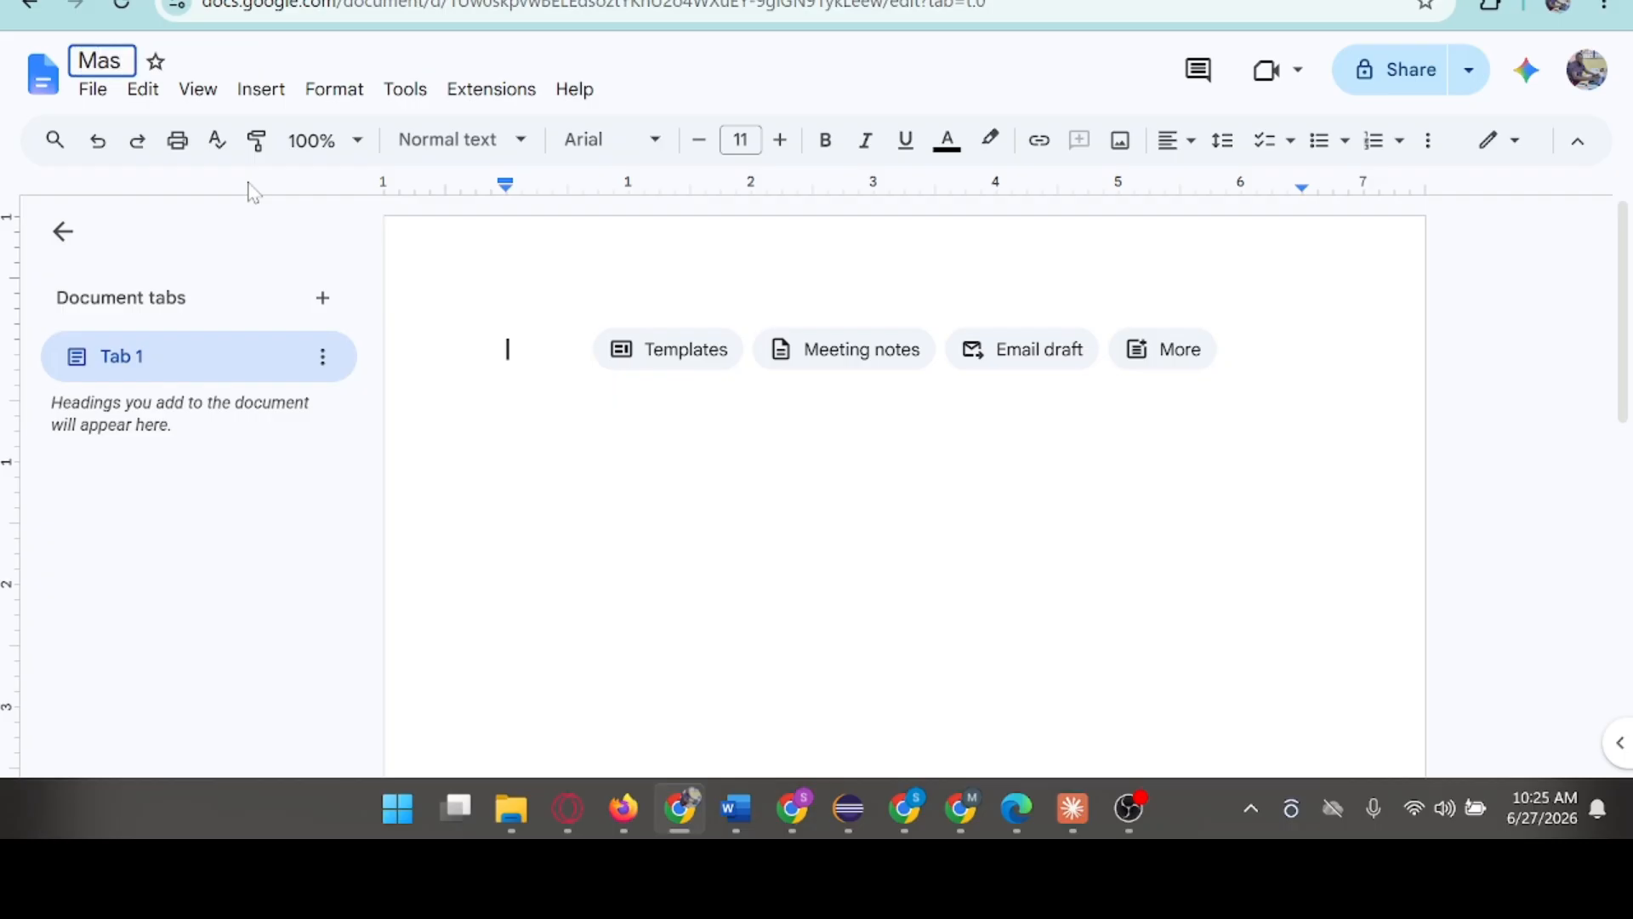
text(ter Coachin)
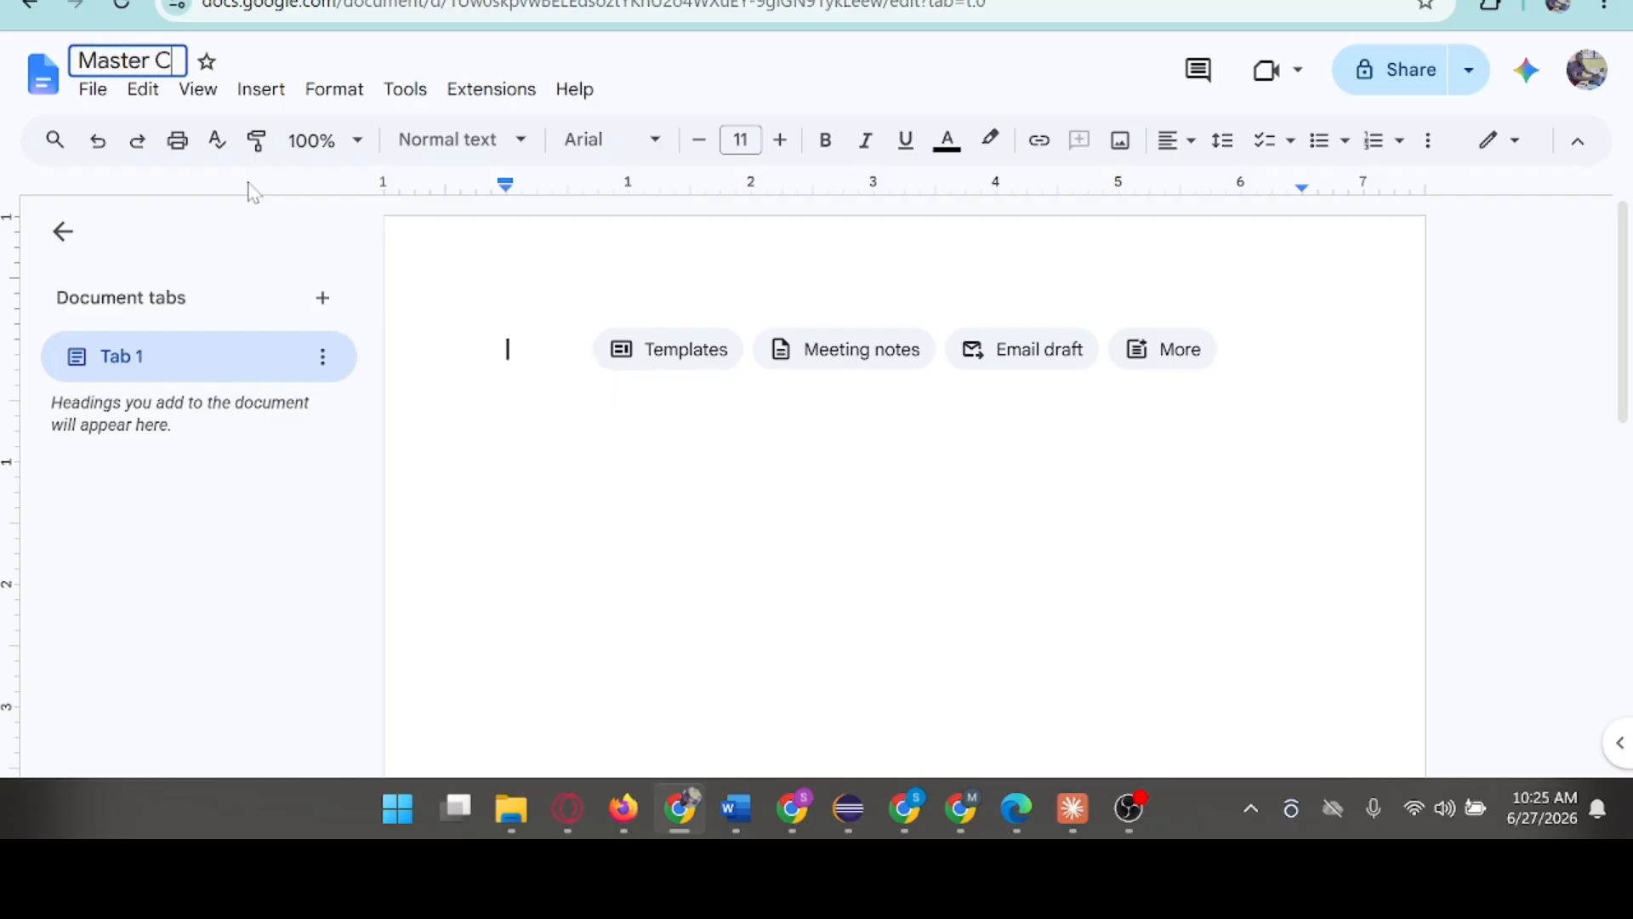
text(g)
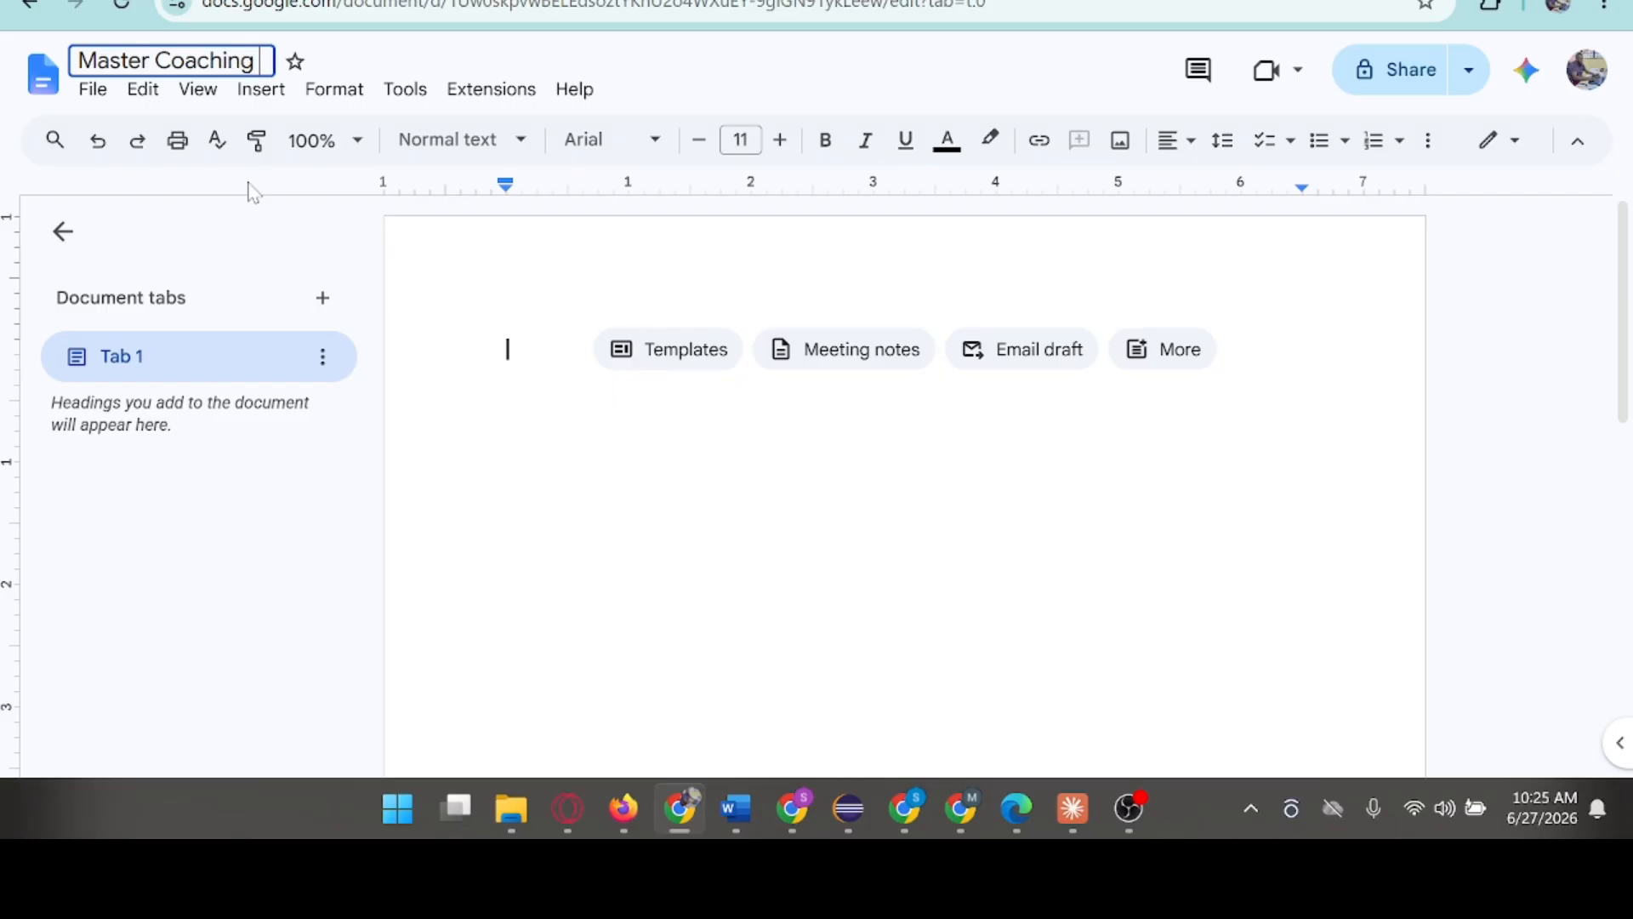
text( agree)
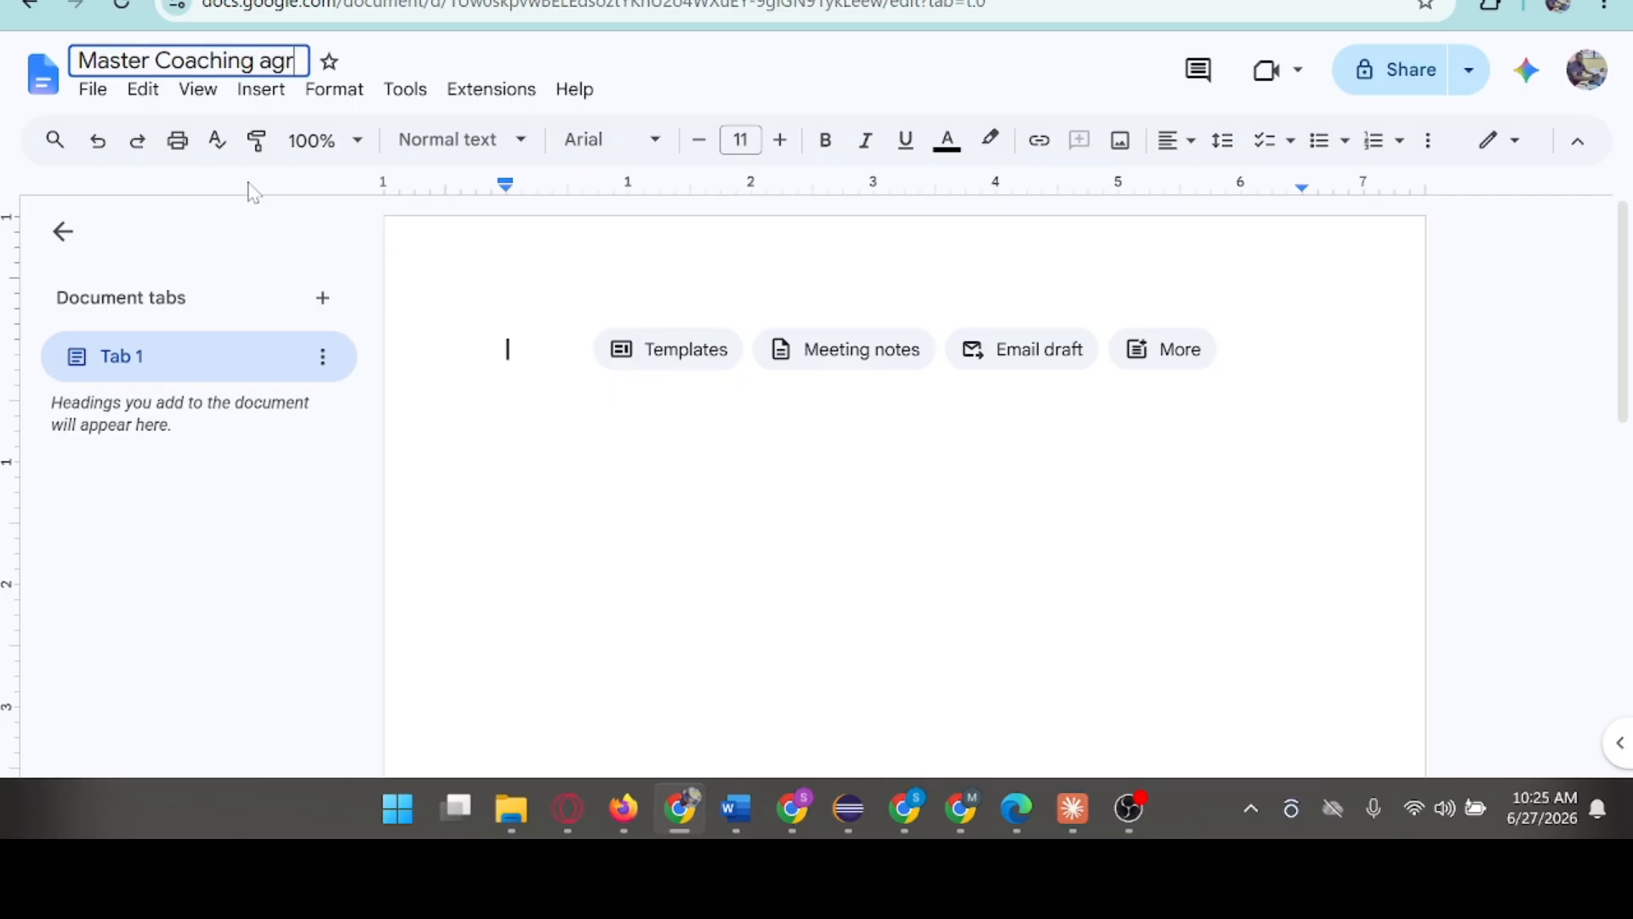
key(BackSpace)
key(BackSpace)
key(BackSpace)
key(BackSpace)
key(BackSpace)
key(BackSpace)
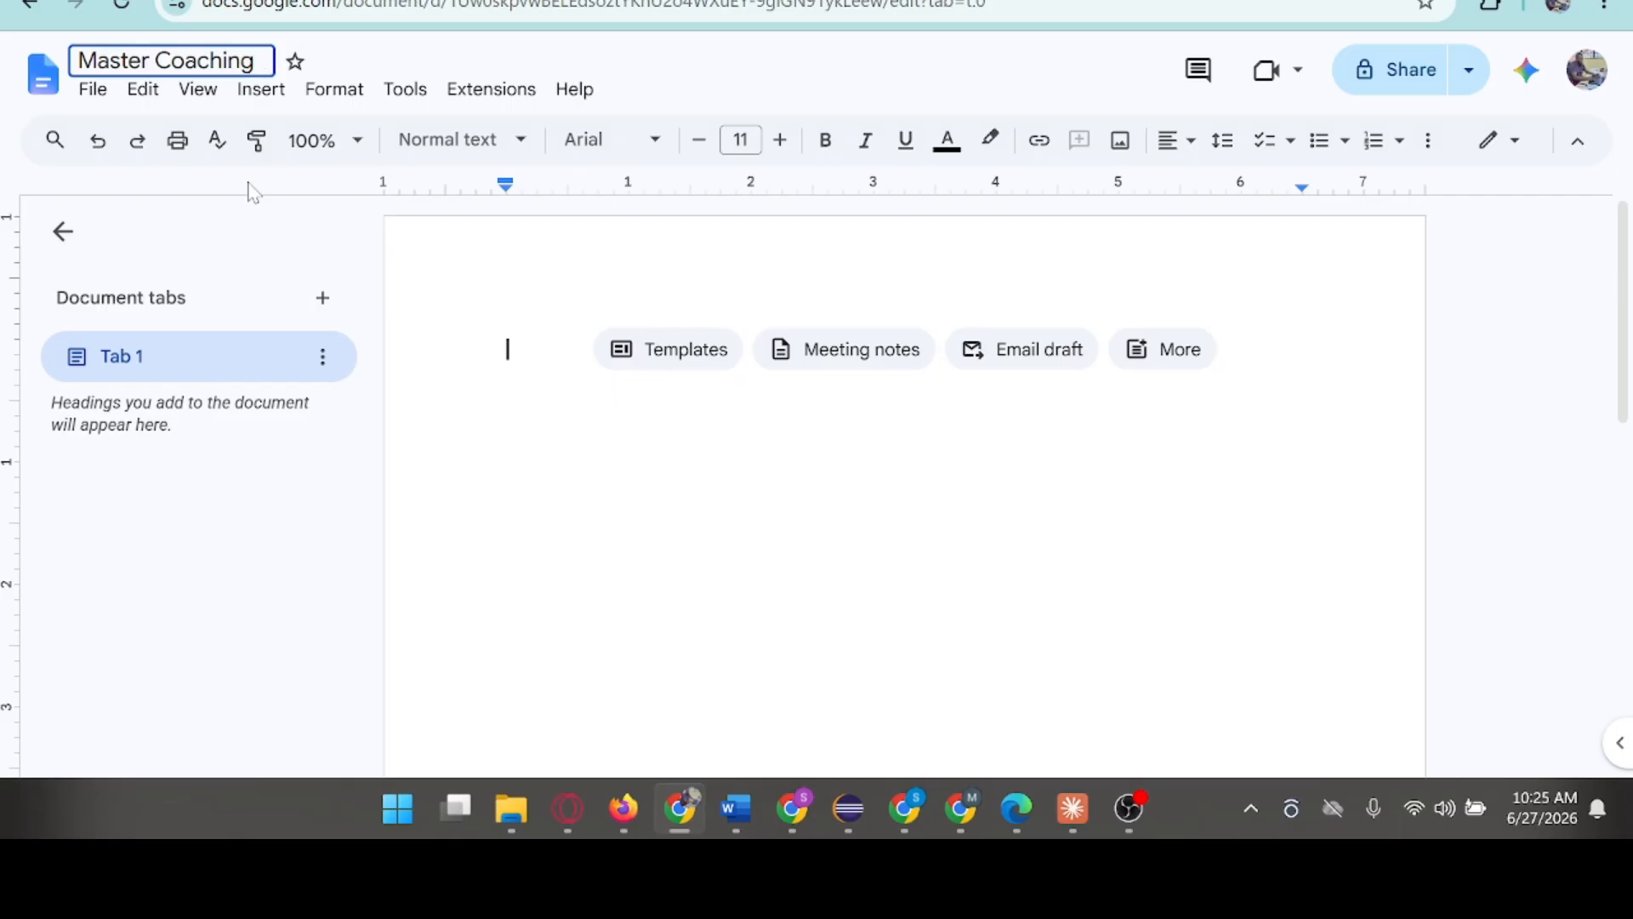
text(Agr)
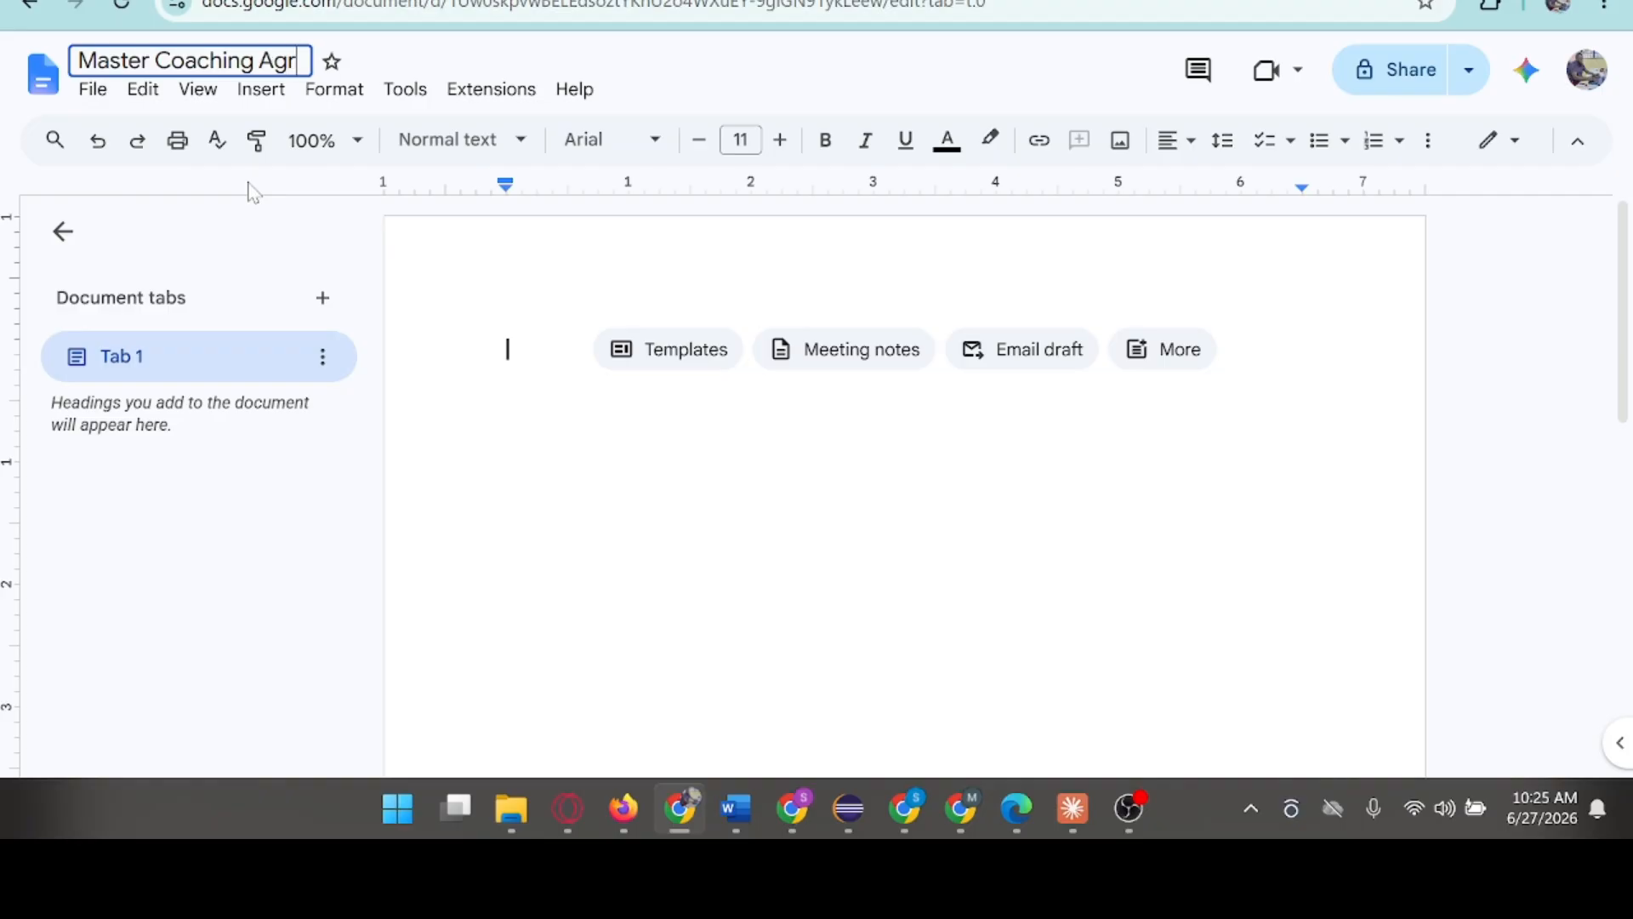
text(eement)
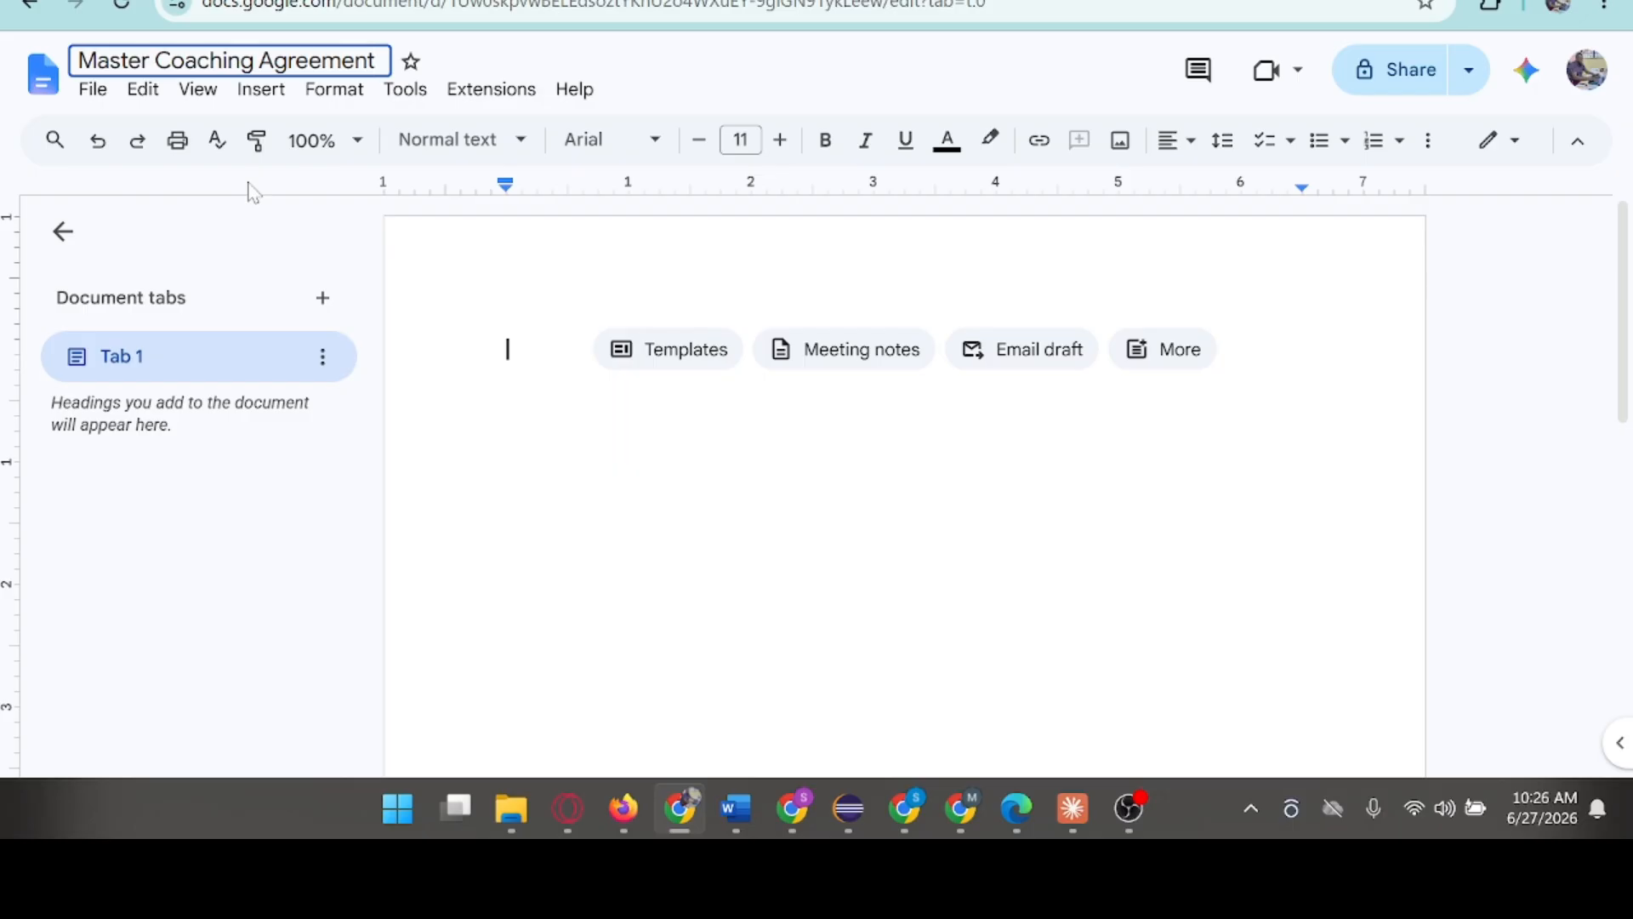
text(-TEmplate)
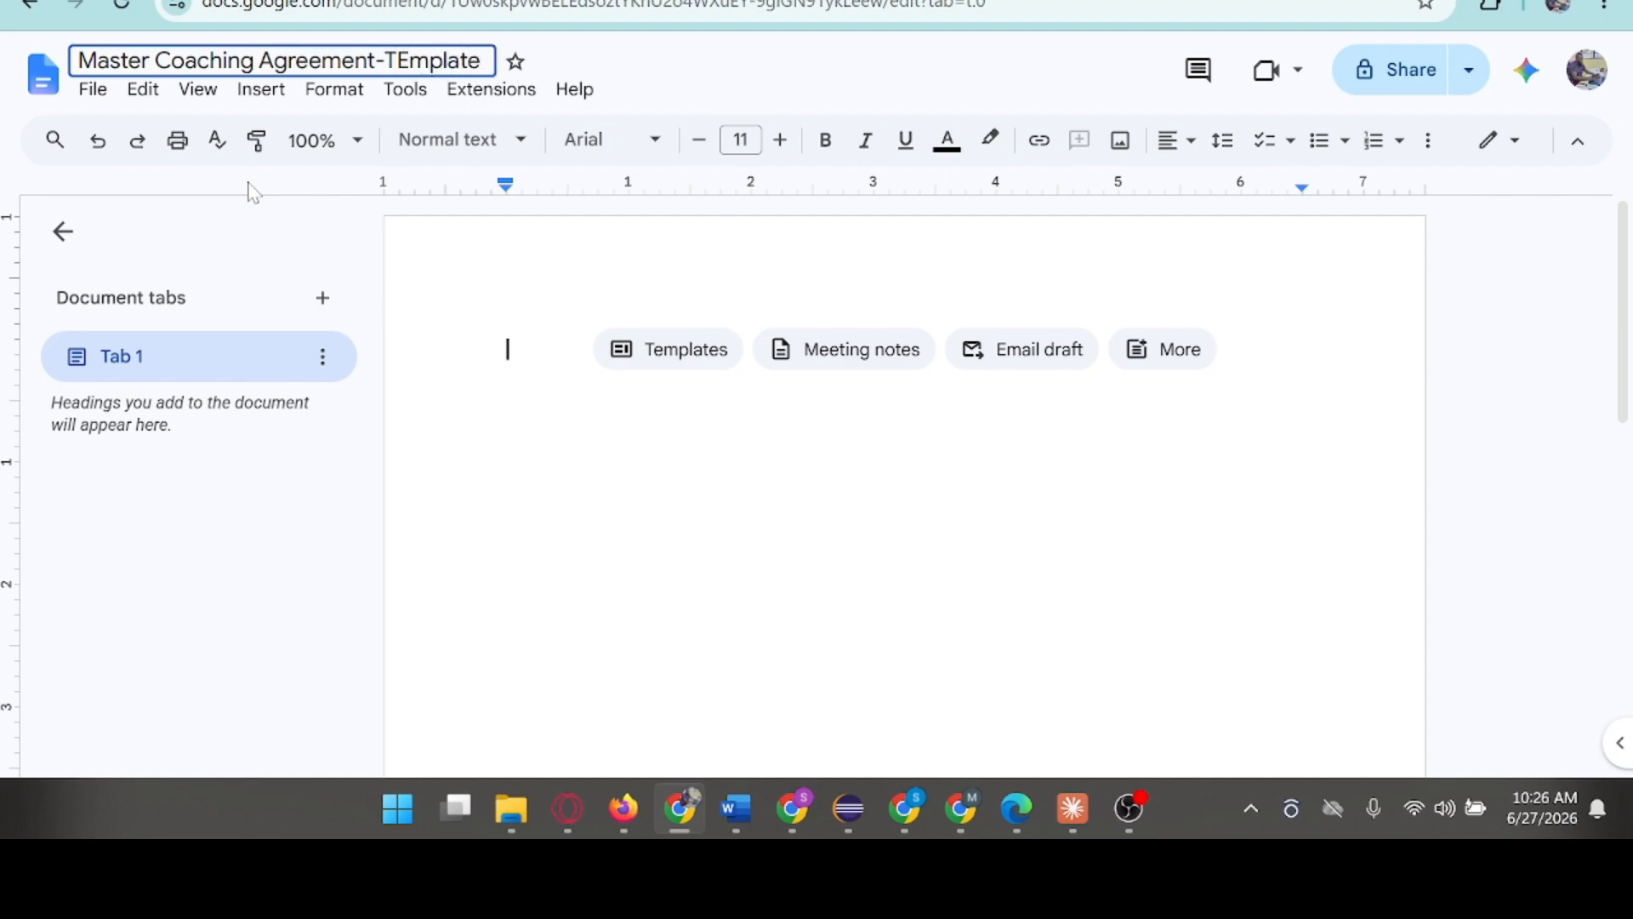
key(BackSpace)
key(BackSpace)
key(BackSpace)
key(BackSpace)
key(BackSpace)
key(BackSpace)
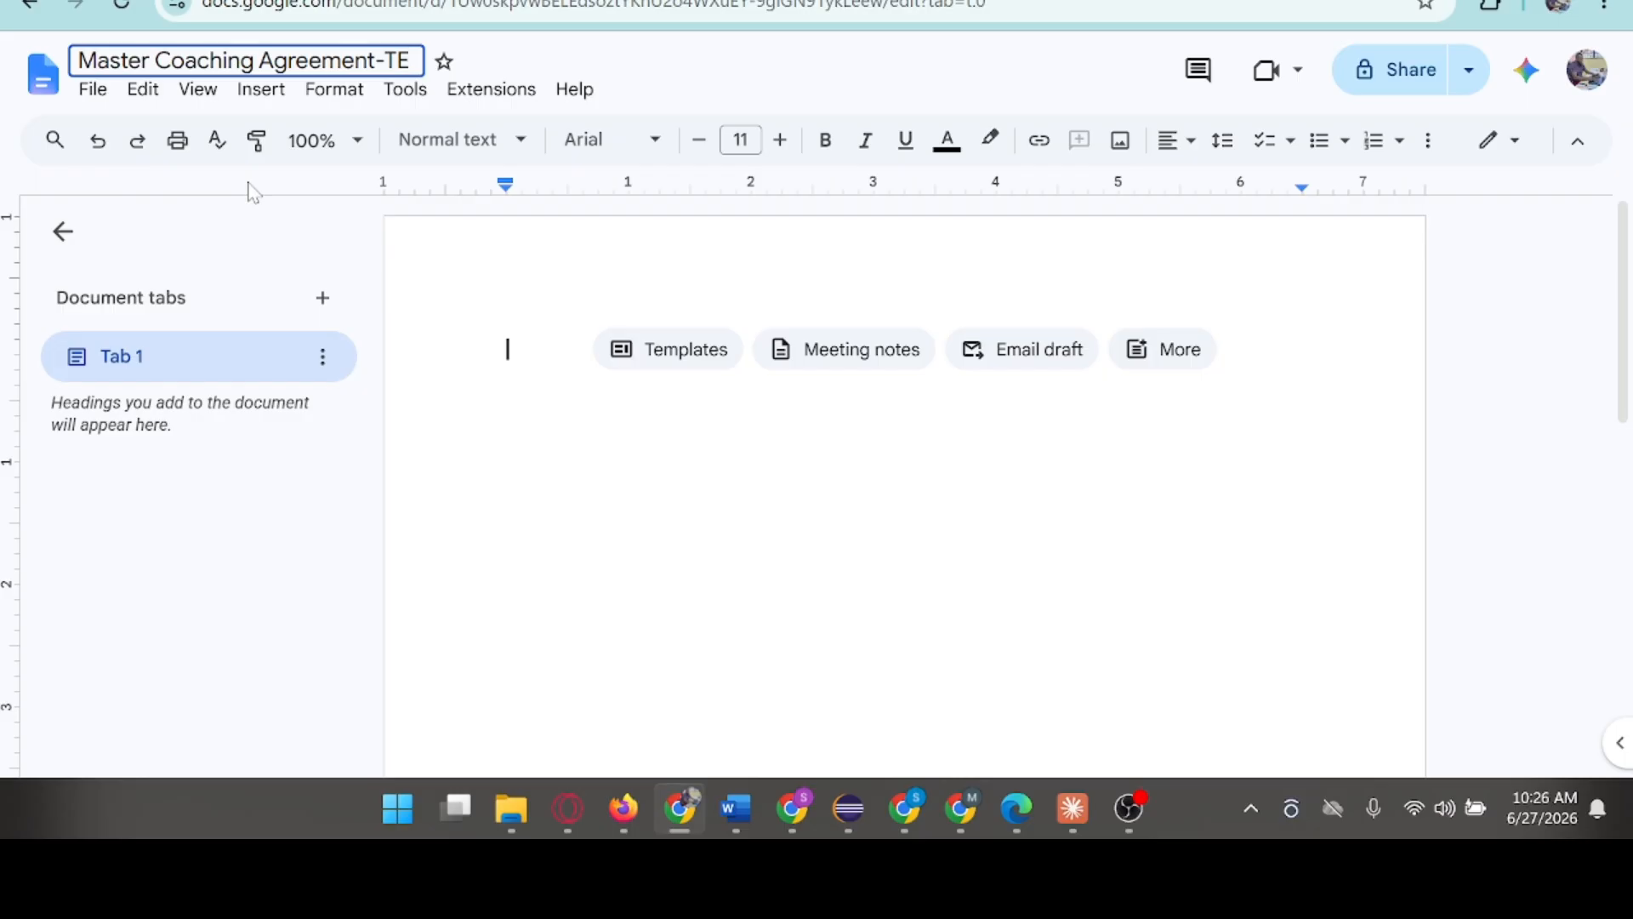
text(MP)
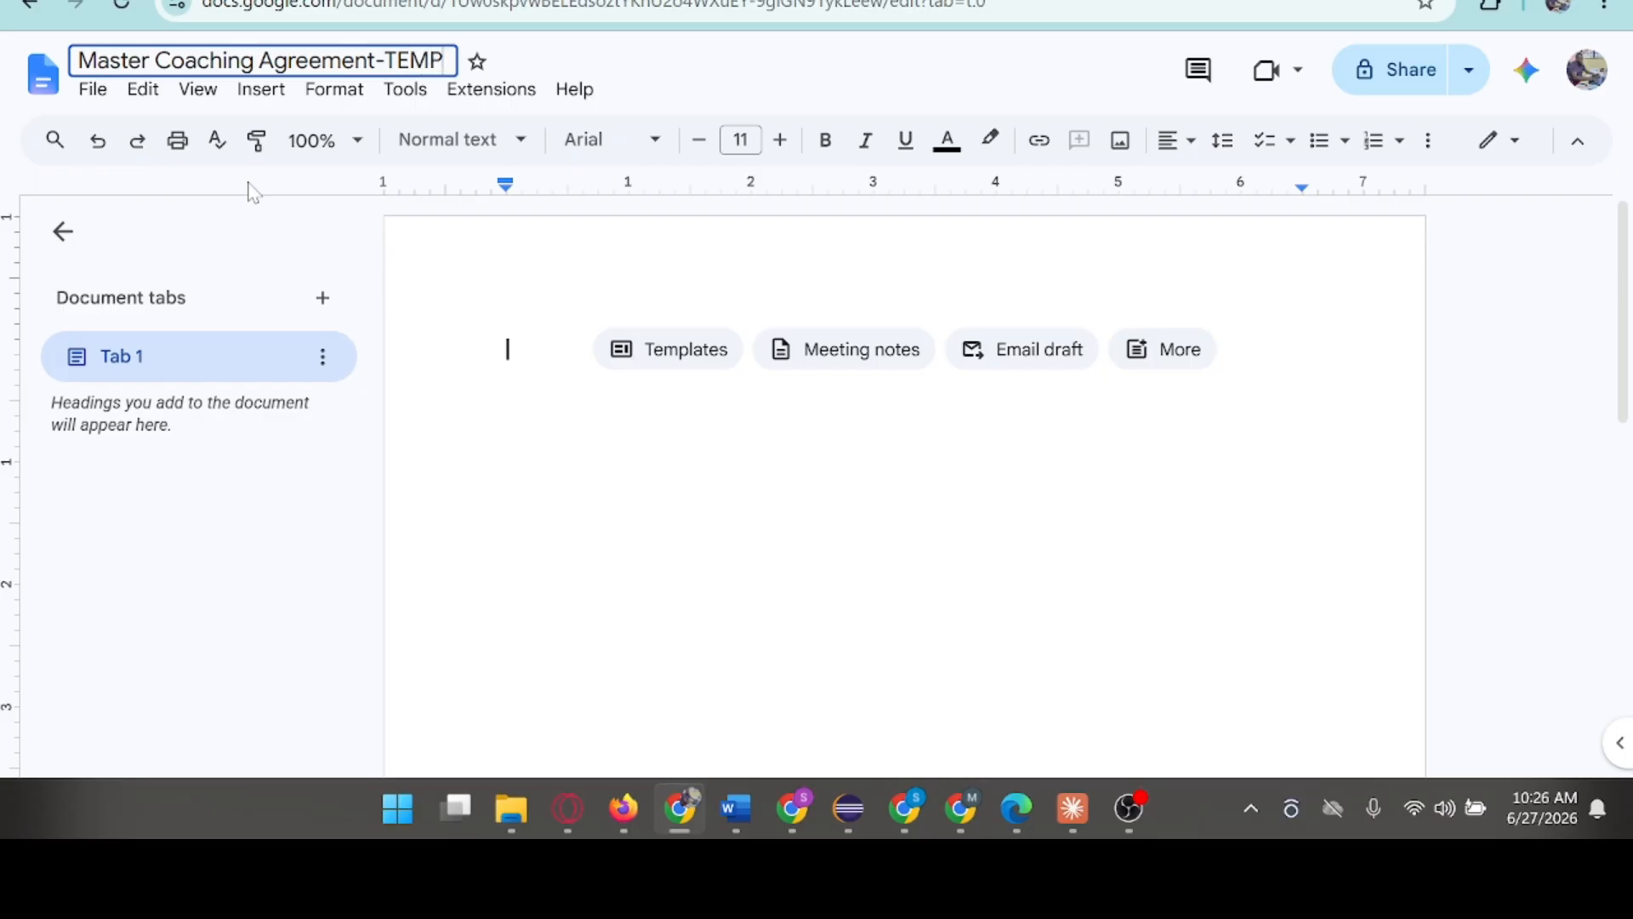
text(LATE)
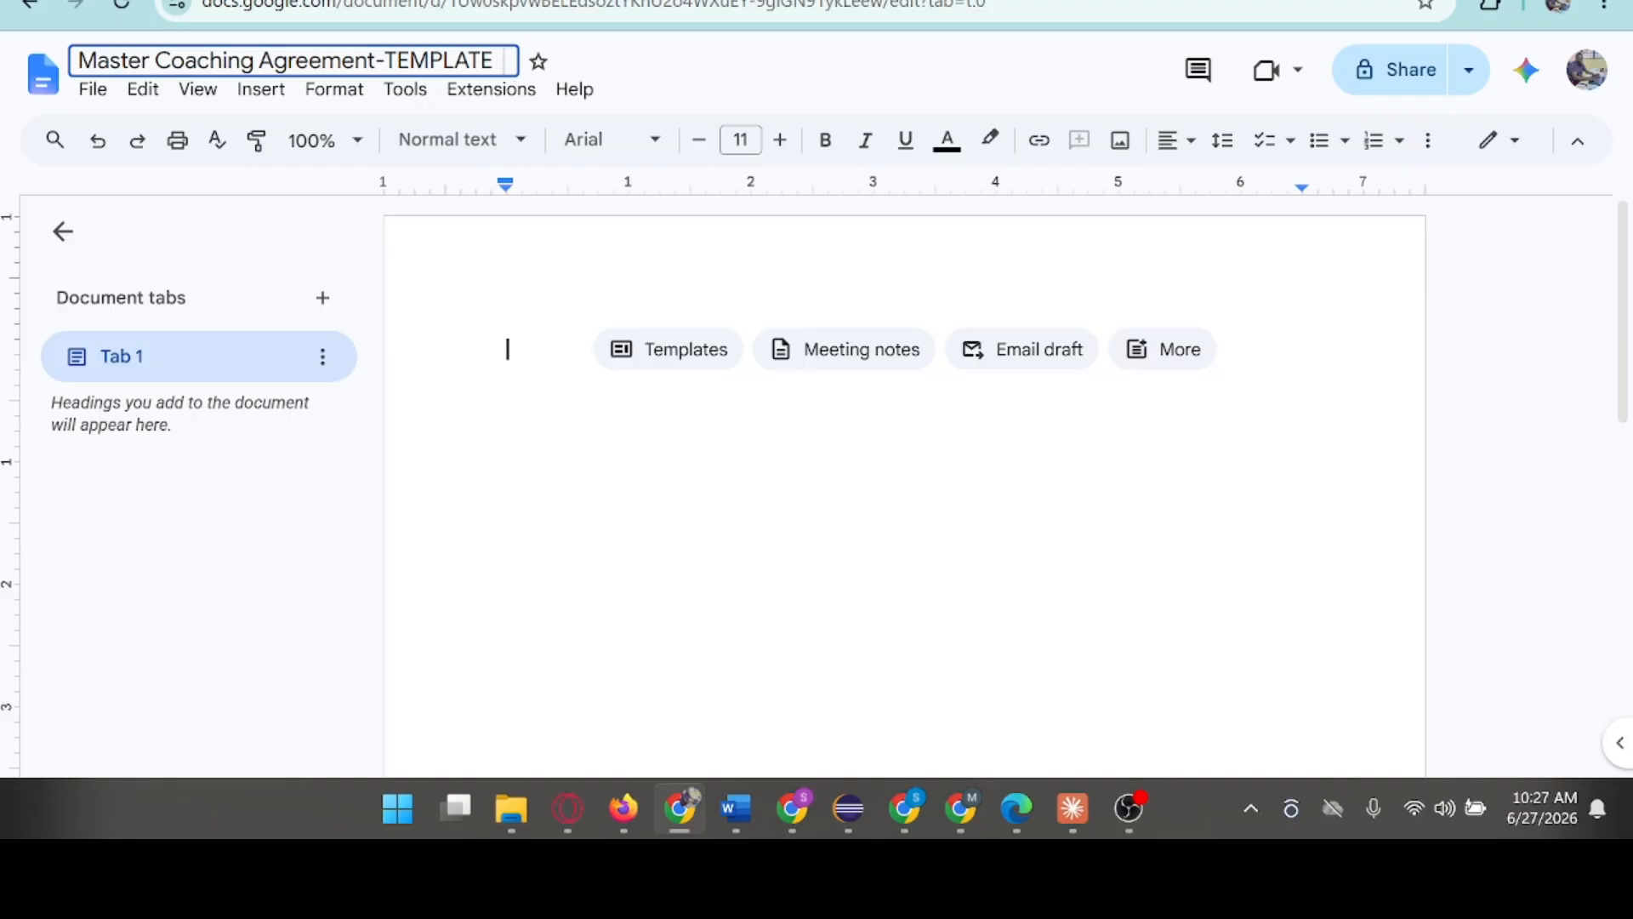
key(Return)
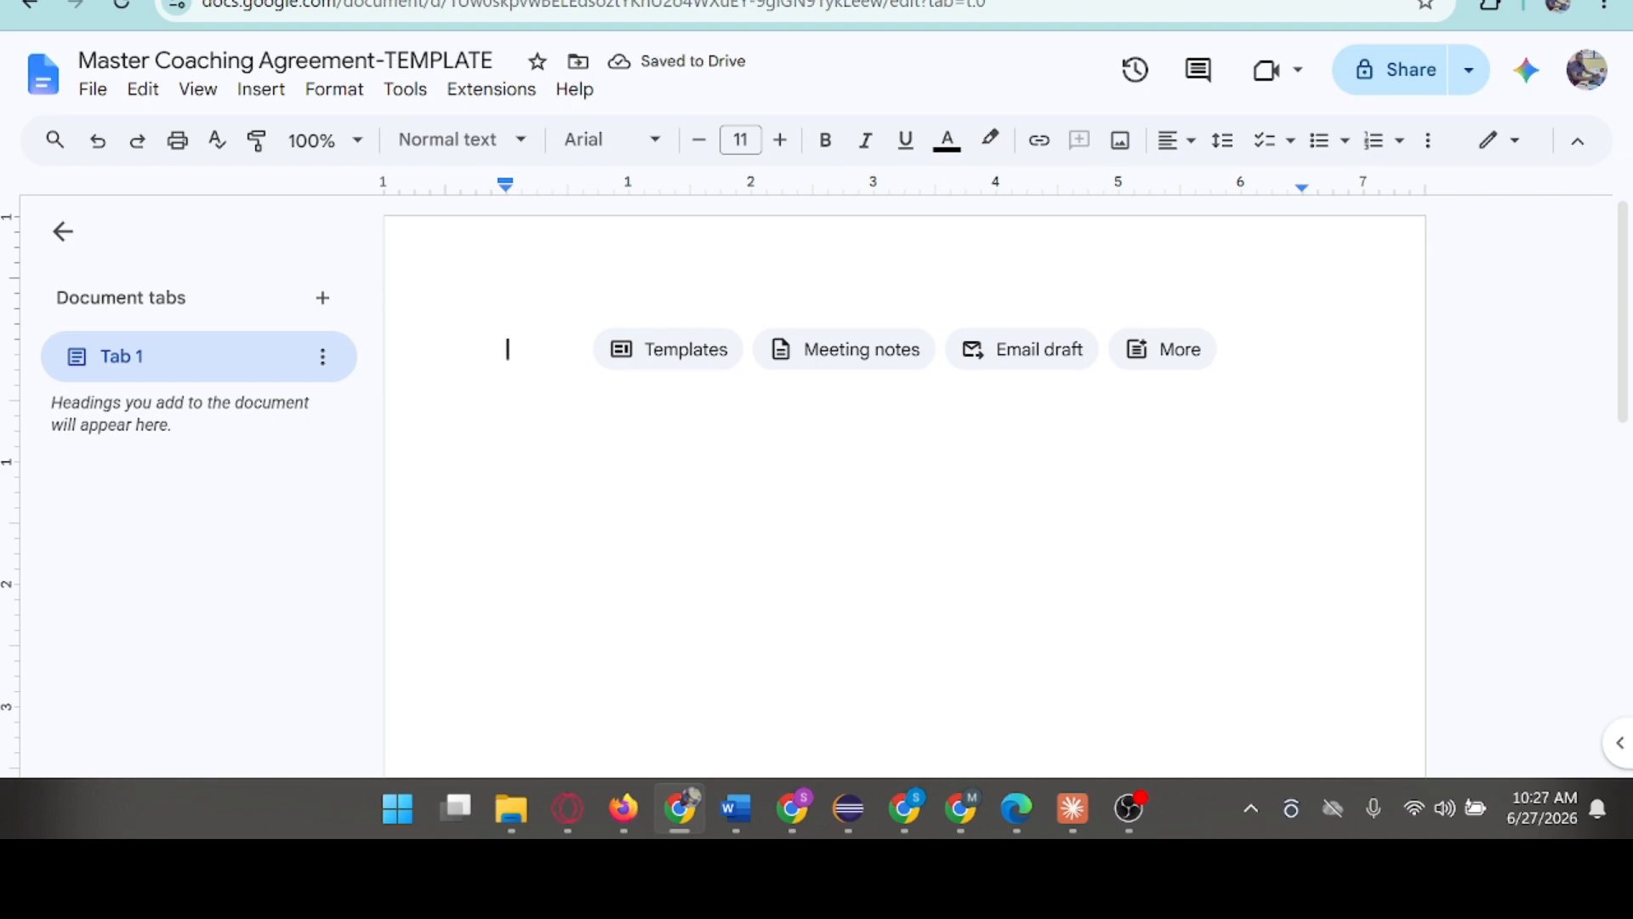
Enter "Master Coaching Agreement" as the heading on the first line of the document
text(Ma)
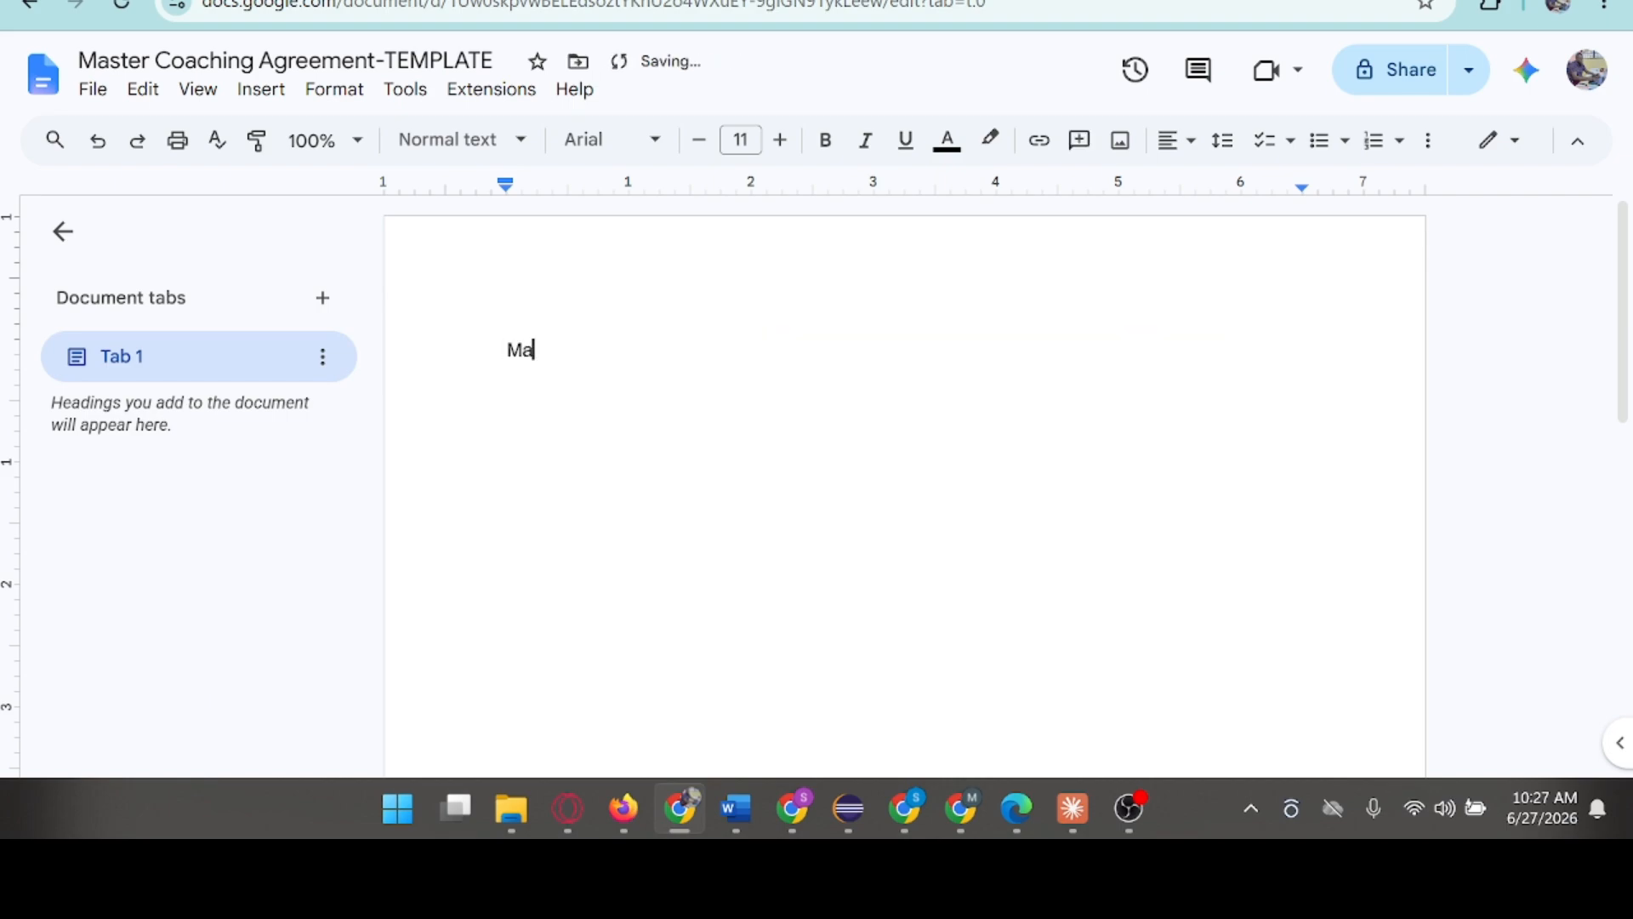
text(ster Coaching Ag)
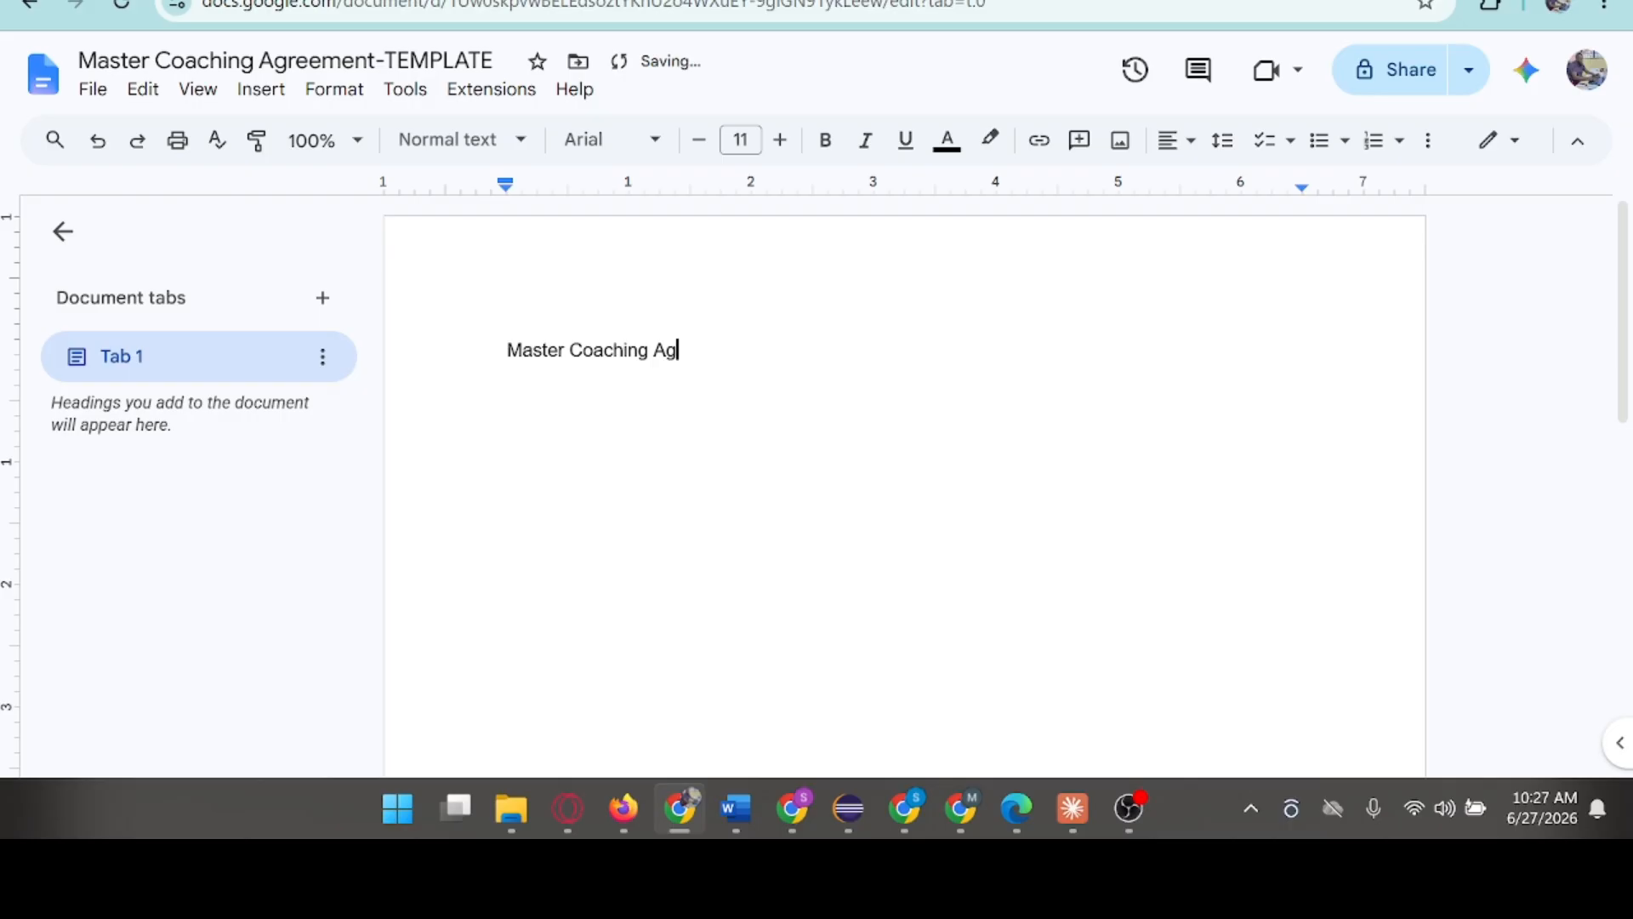
text(reement)
Centre the "Master Coaching Agreement" heading and set its font size to 17
drag(508, 350, 755, 351)
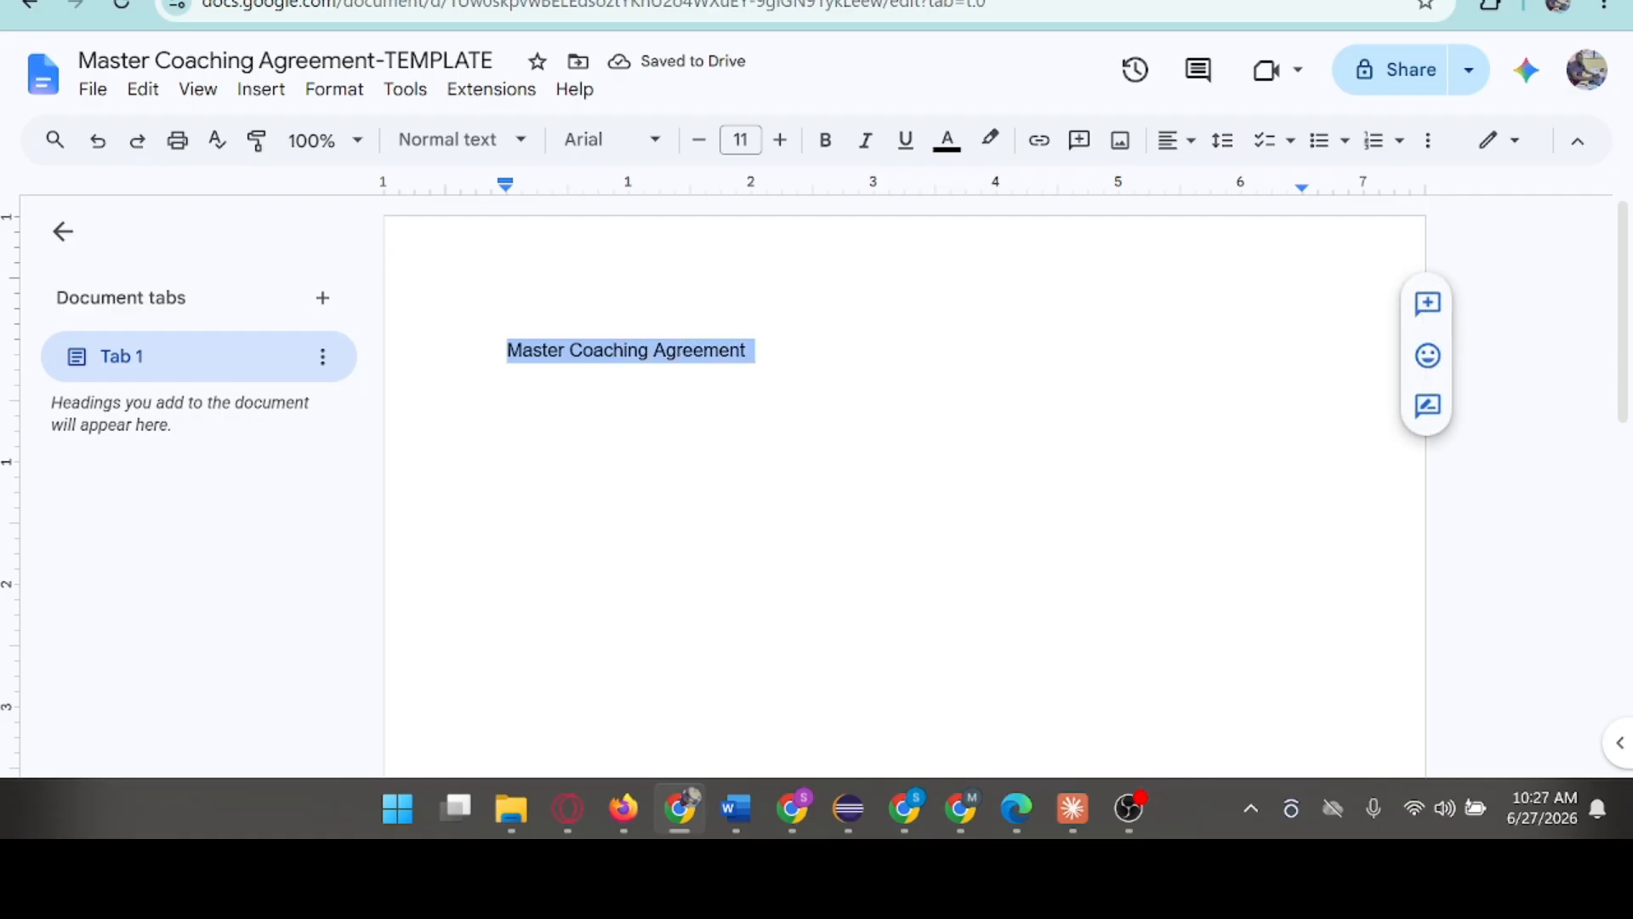
click(1172, 140)
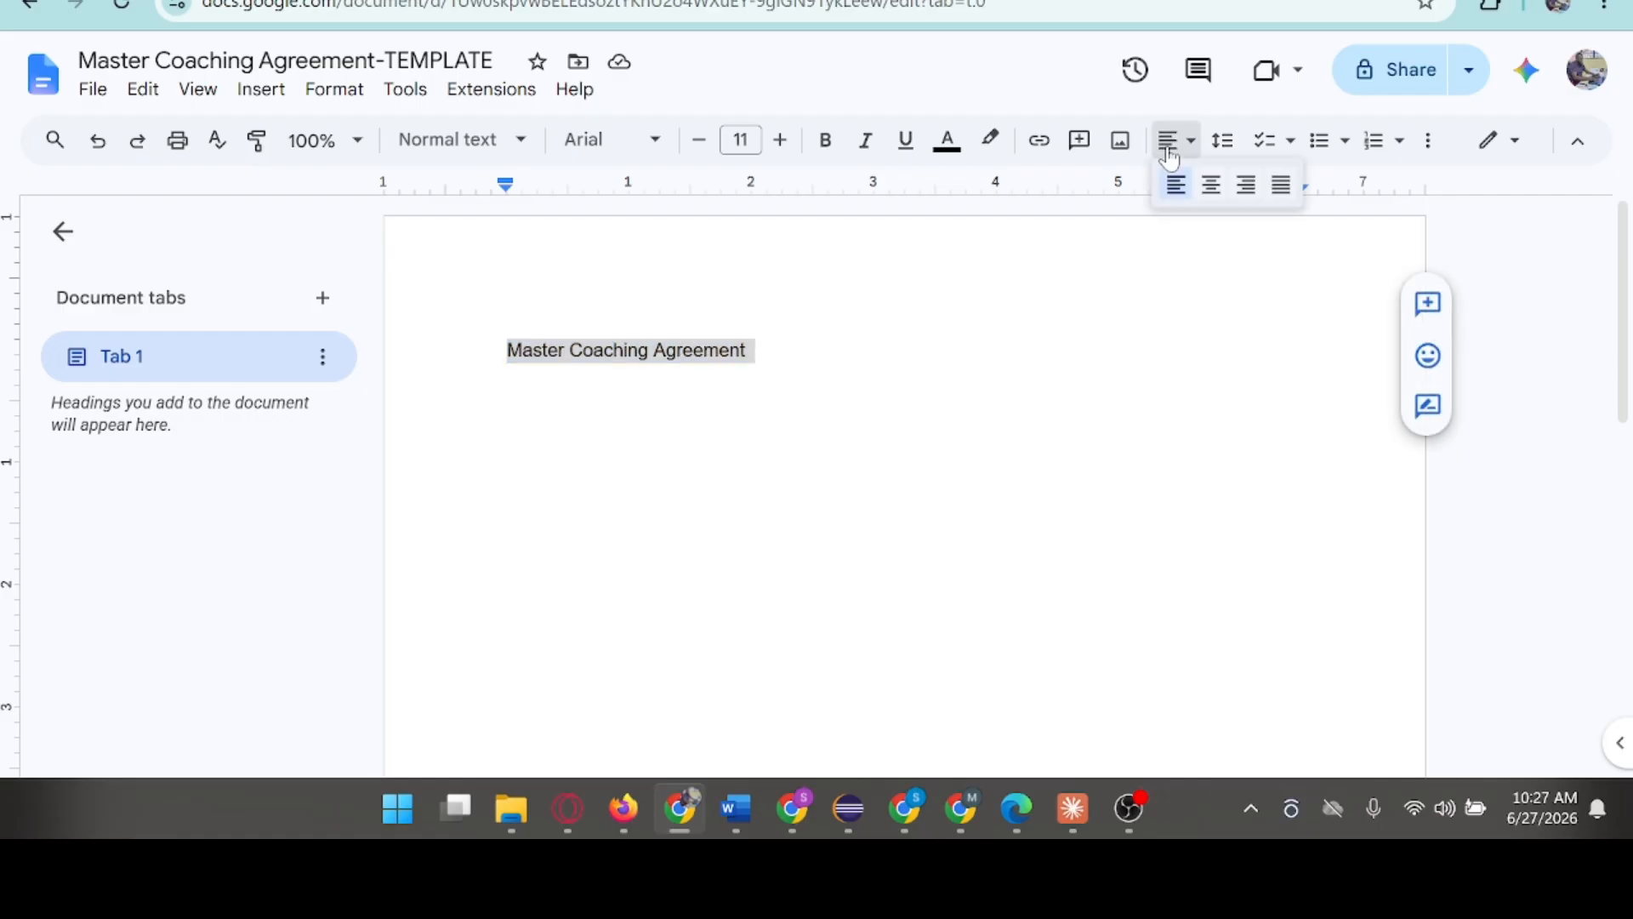
click(1213, 186)
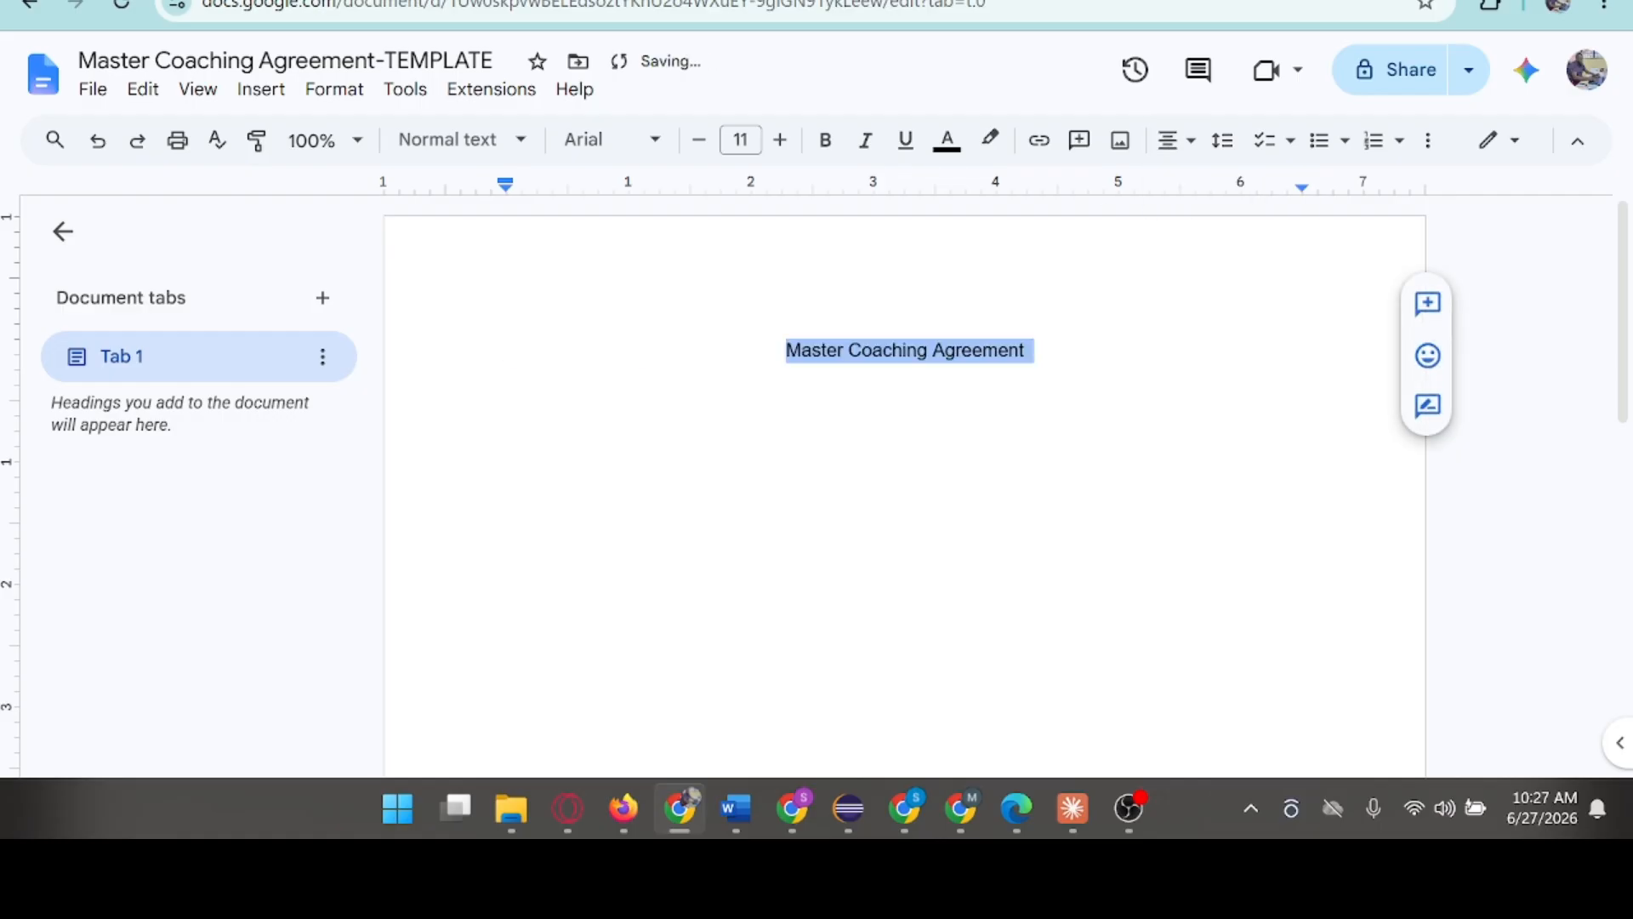
click(779, 143)
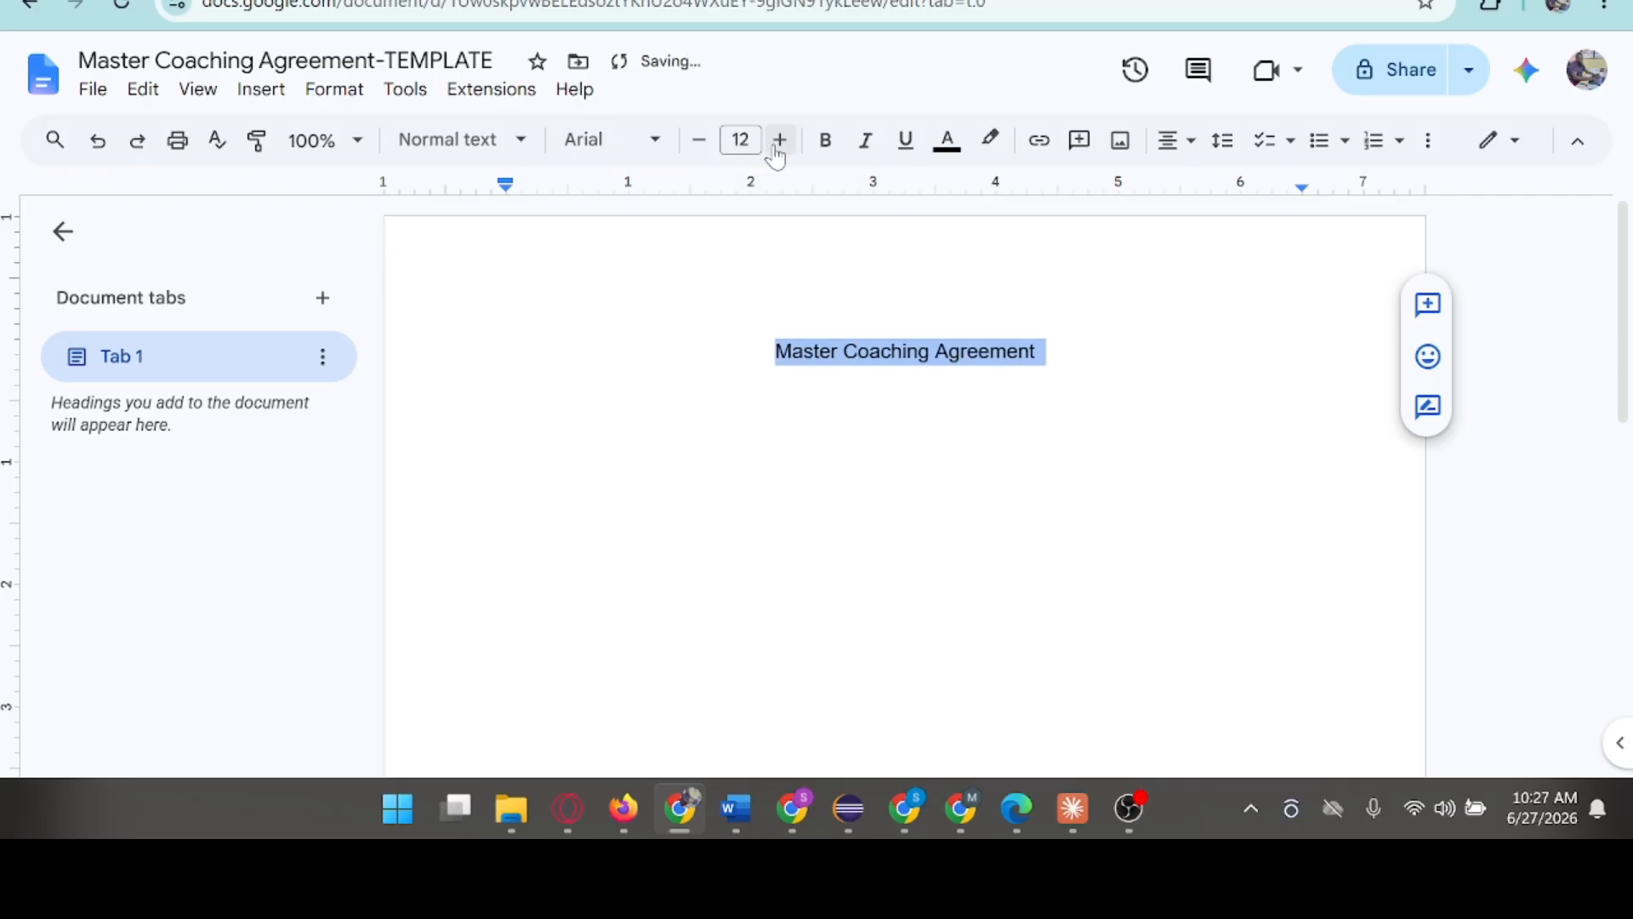
click(778, 143)
click(779, 141)
click(778, 140)
click(778, 140)
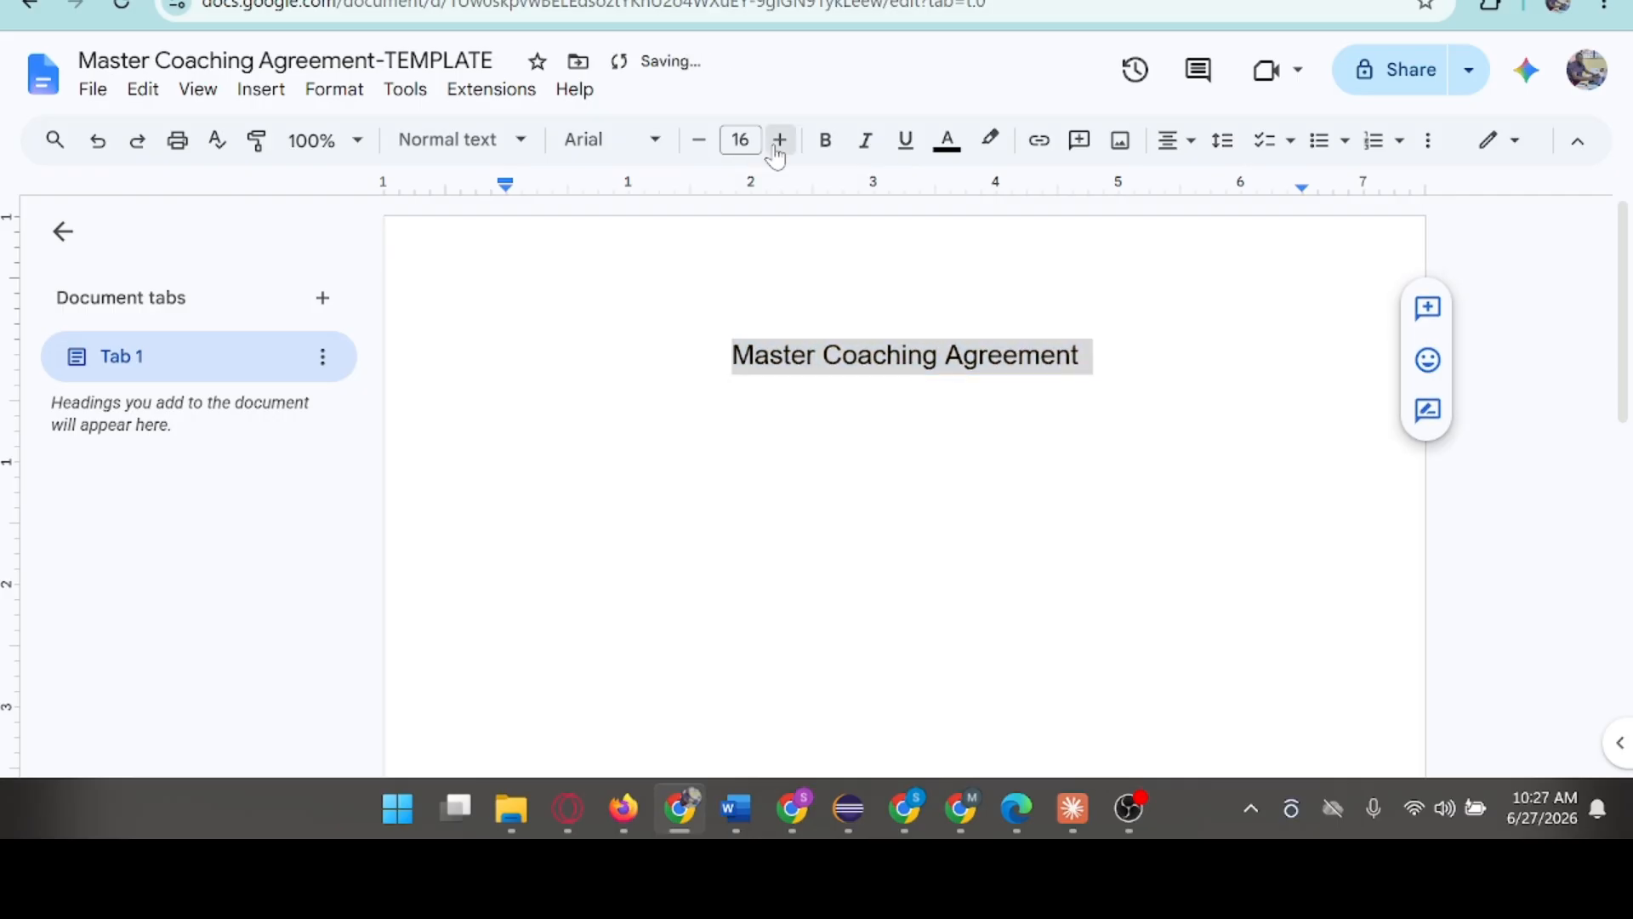
click(778, 141)
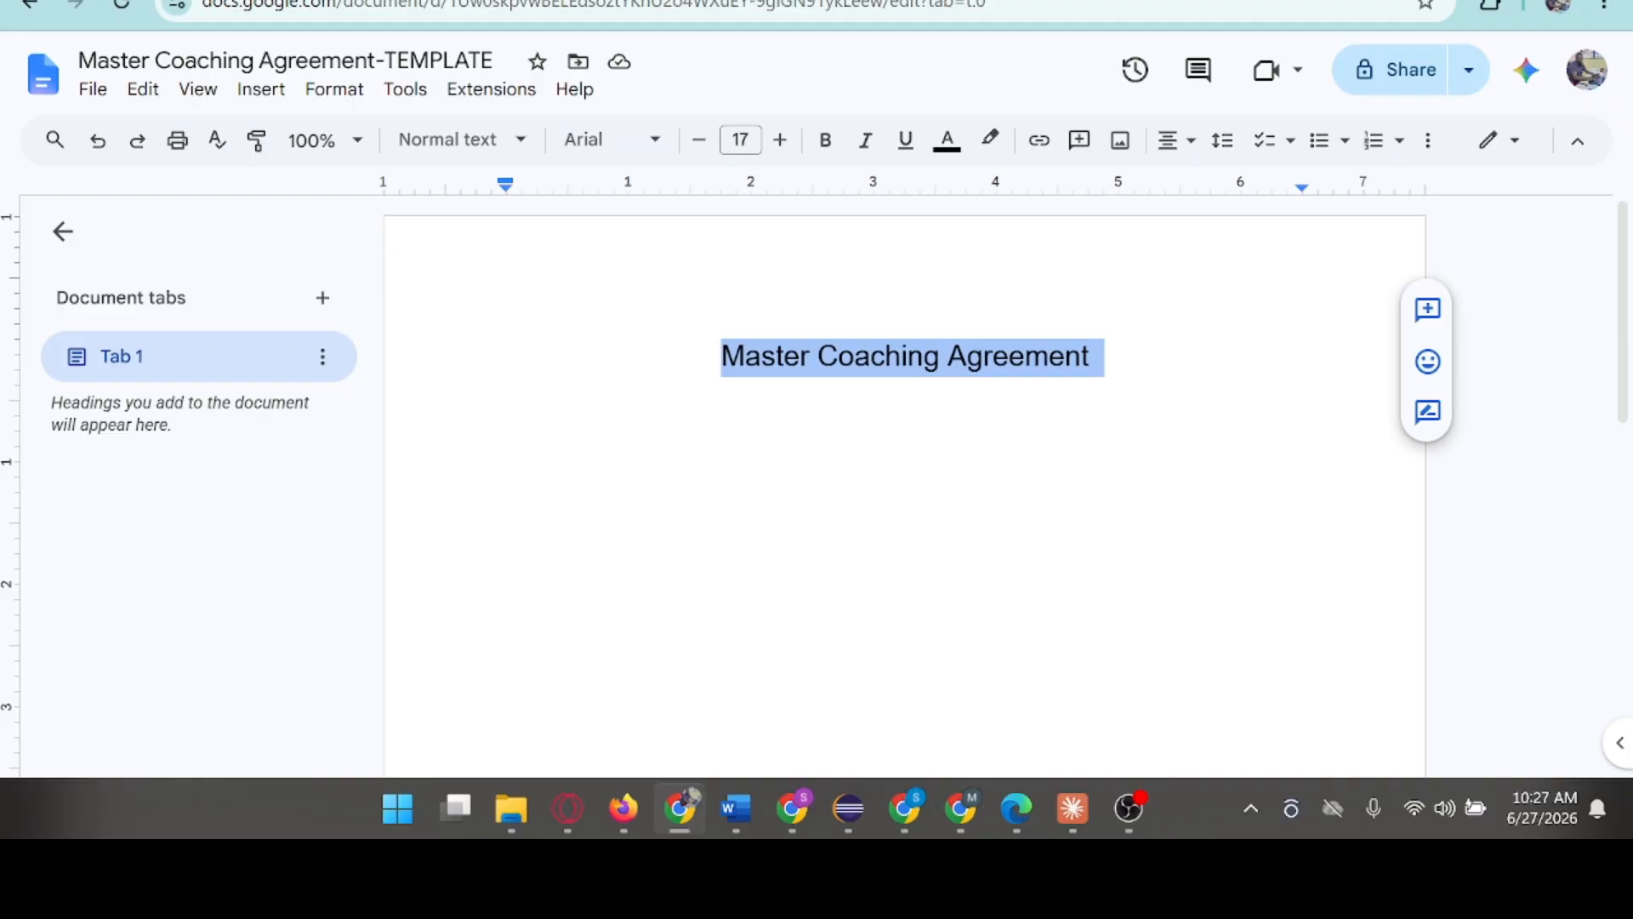
Add a line below the heading reading "This agreement is entered on"
click(1089, 356)
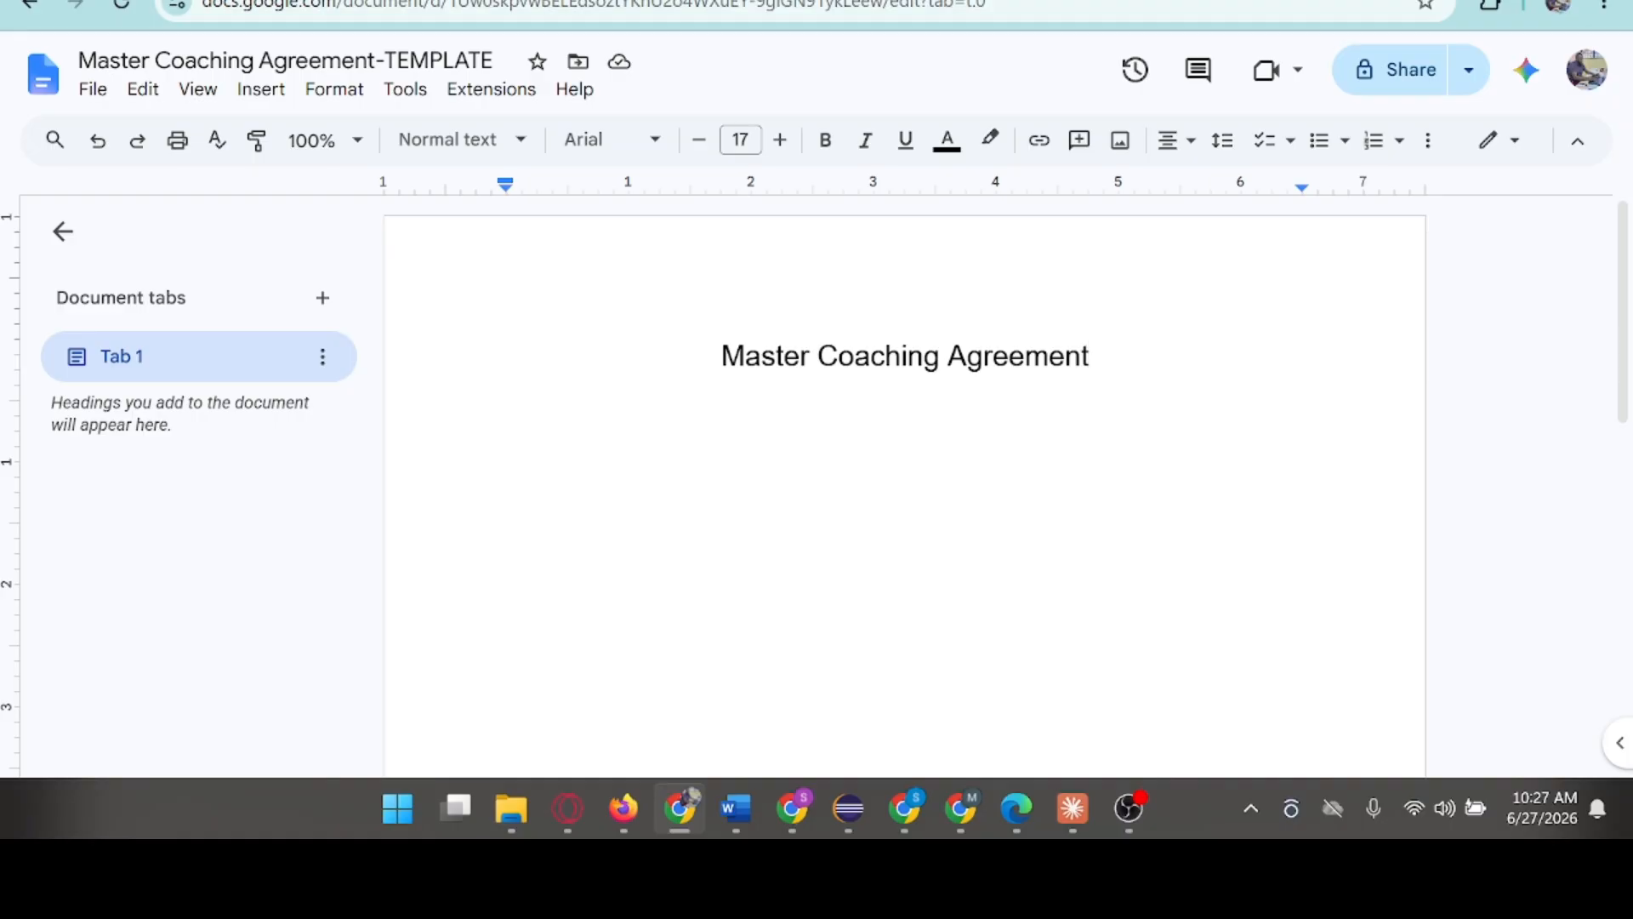
key(Return)
text(Th)
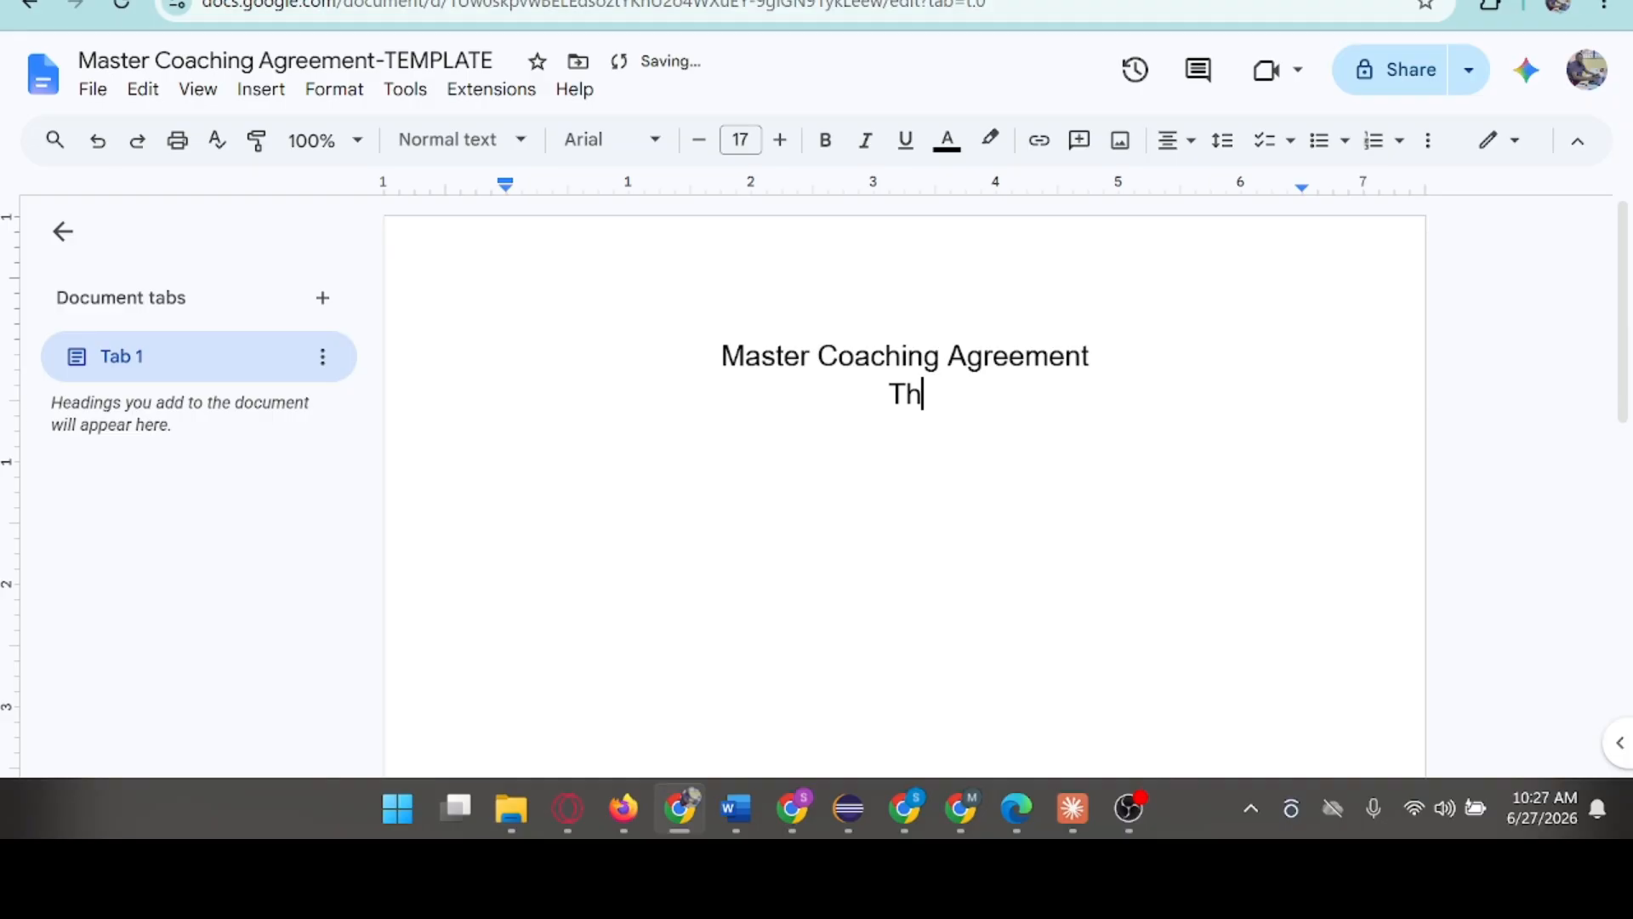
text(is )
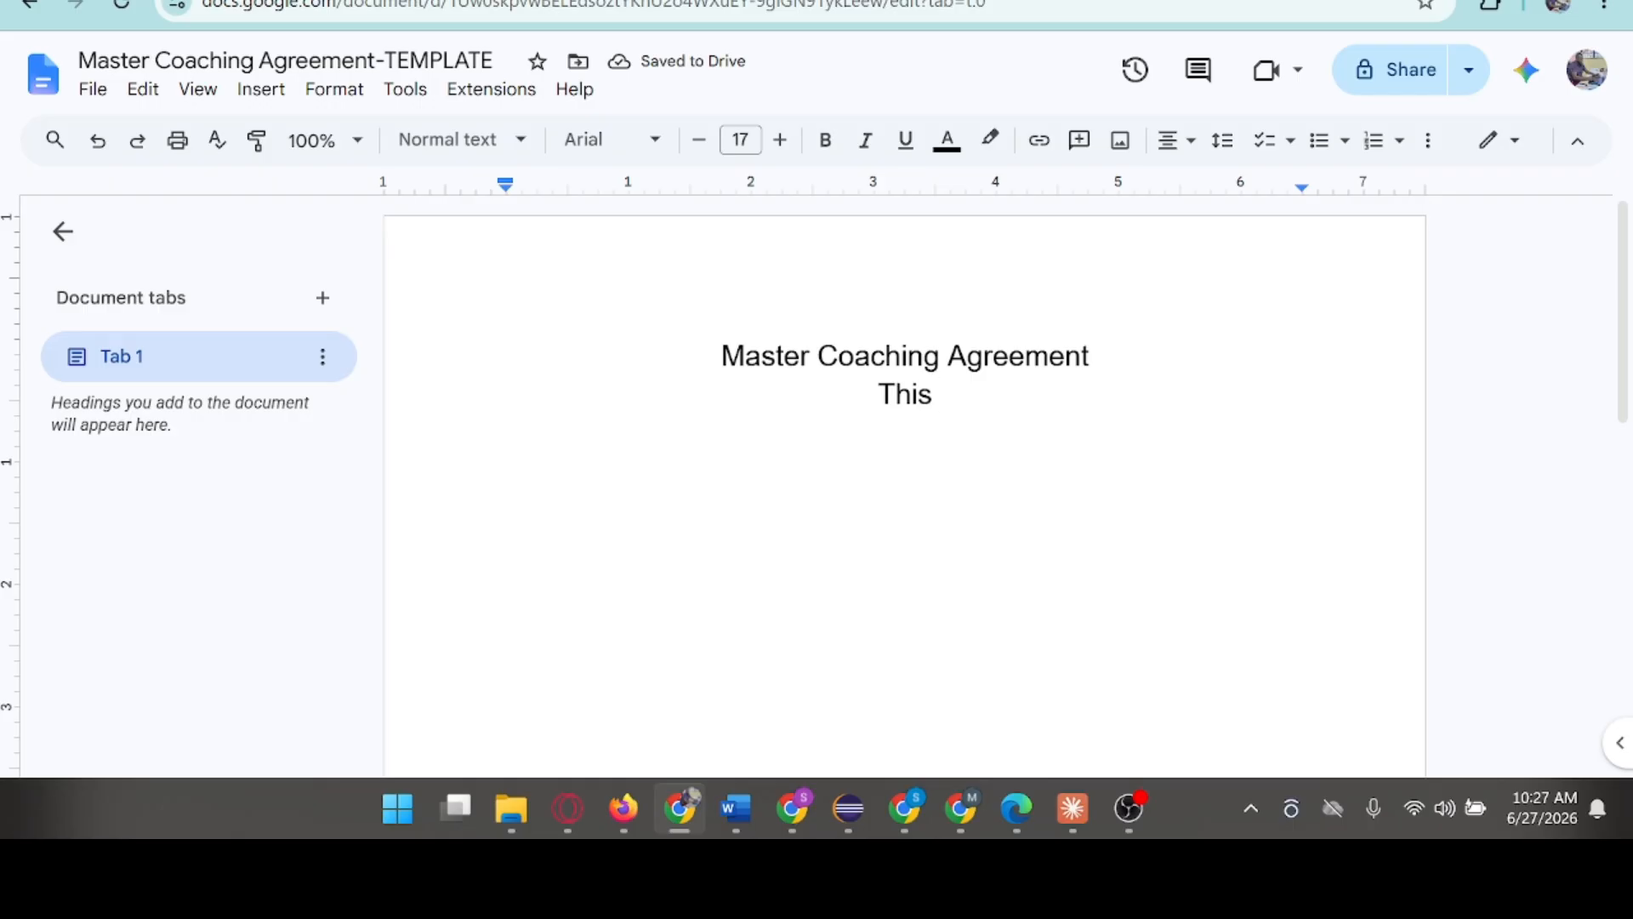
text(agree)
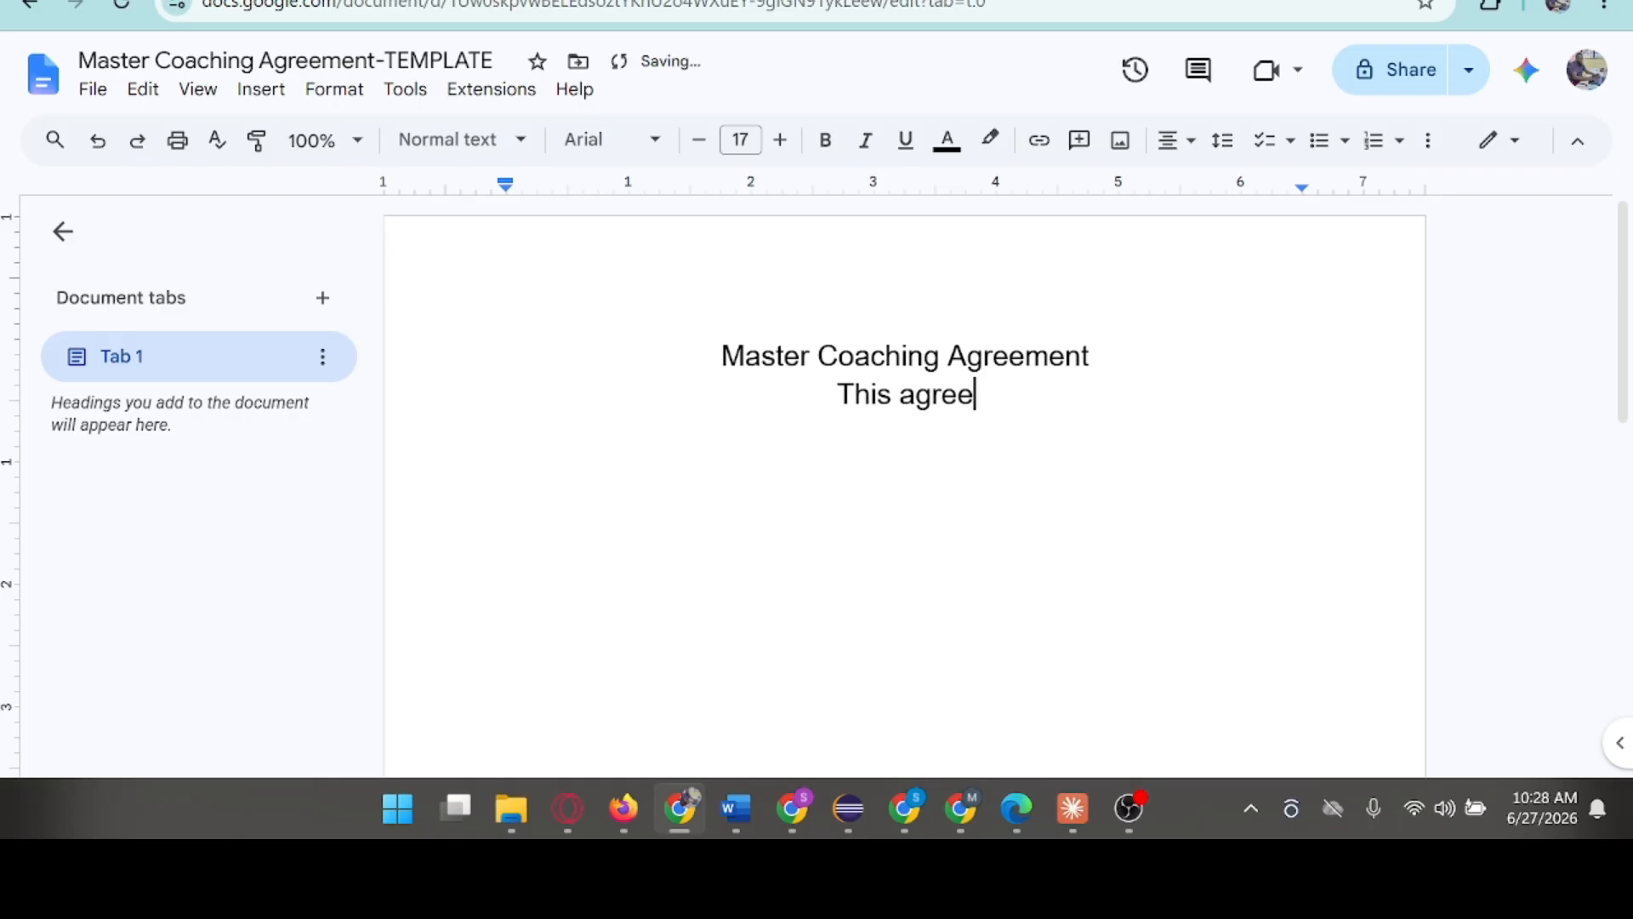
text(ment )
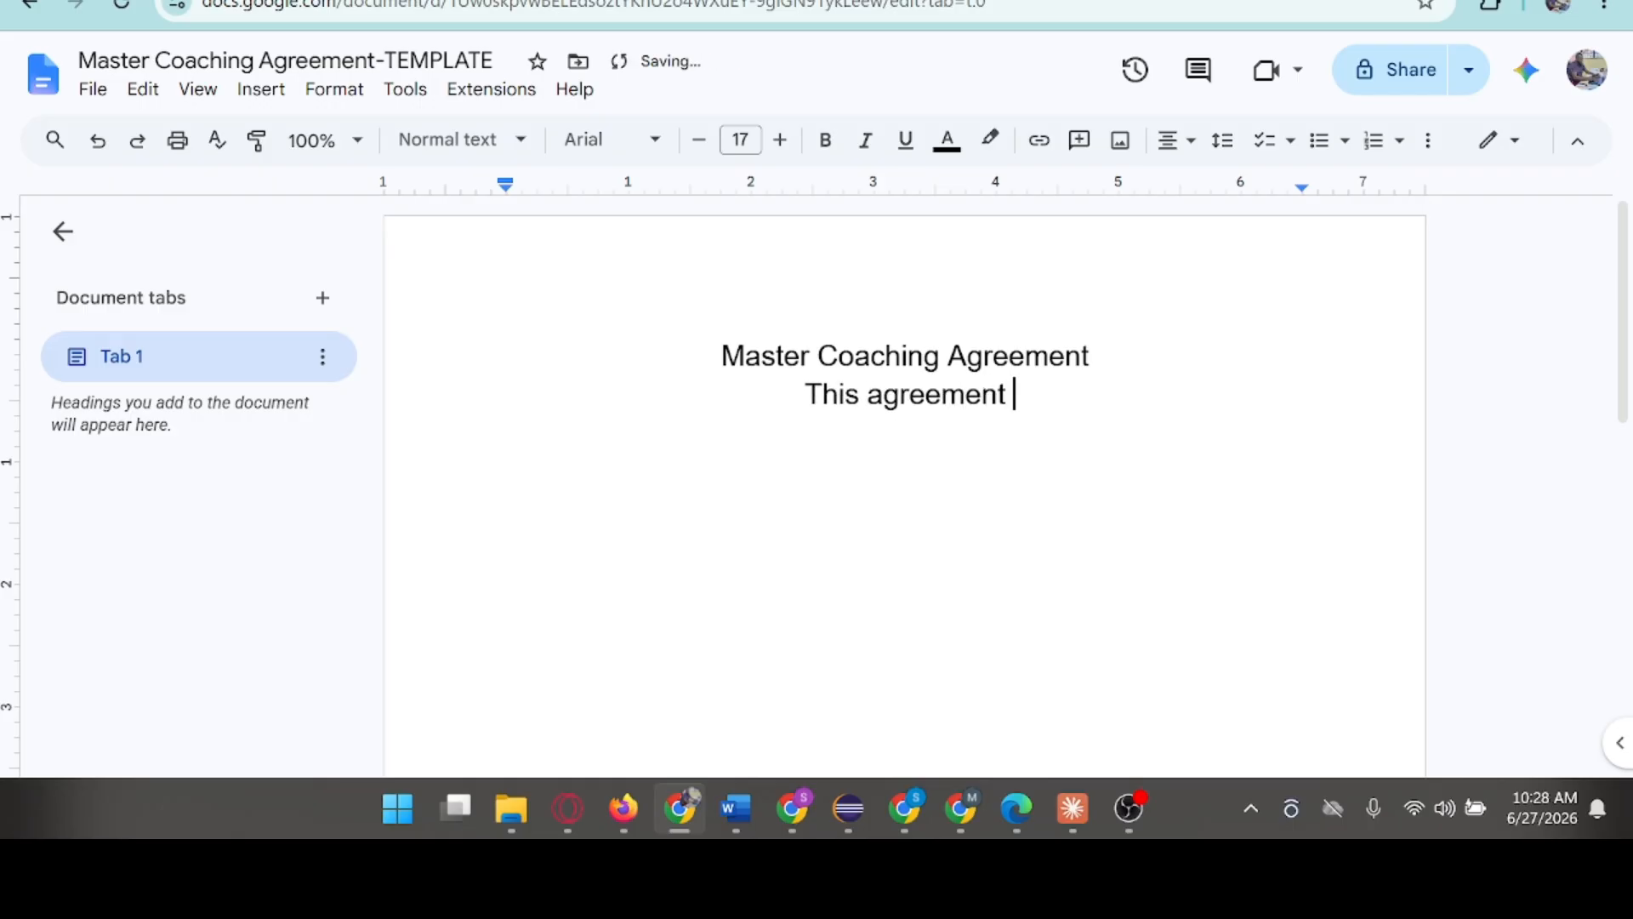
text(is )
text(e)
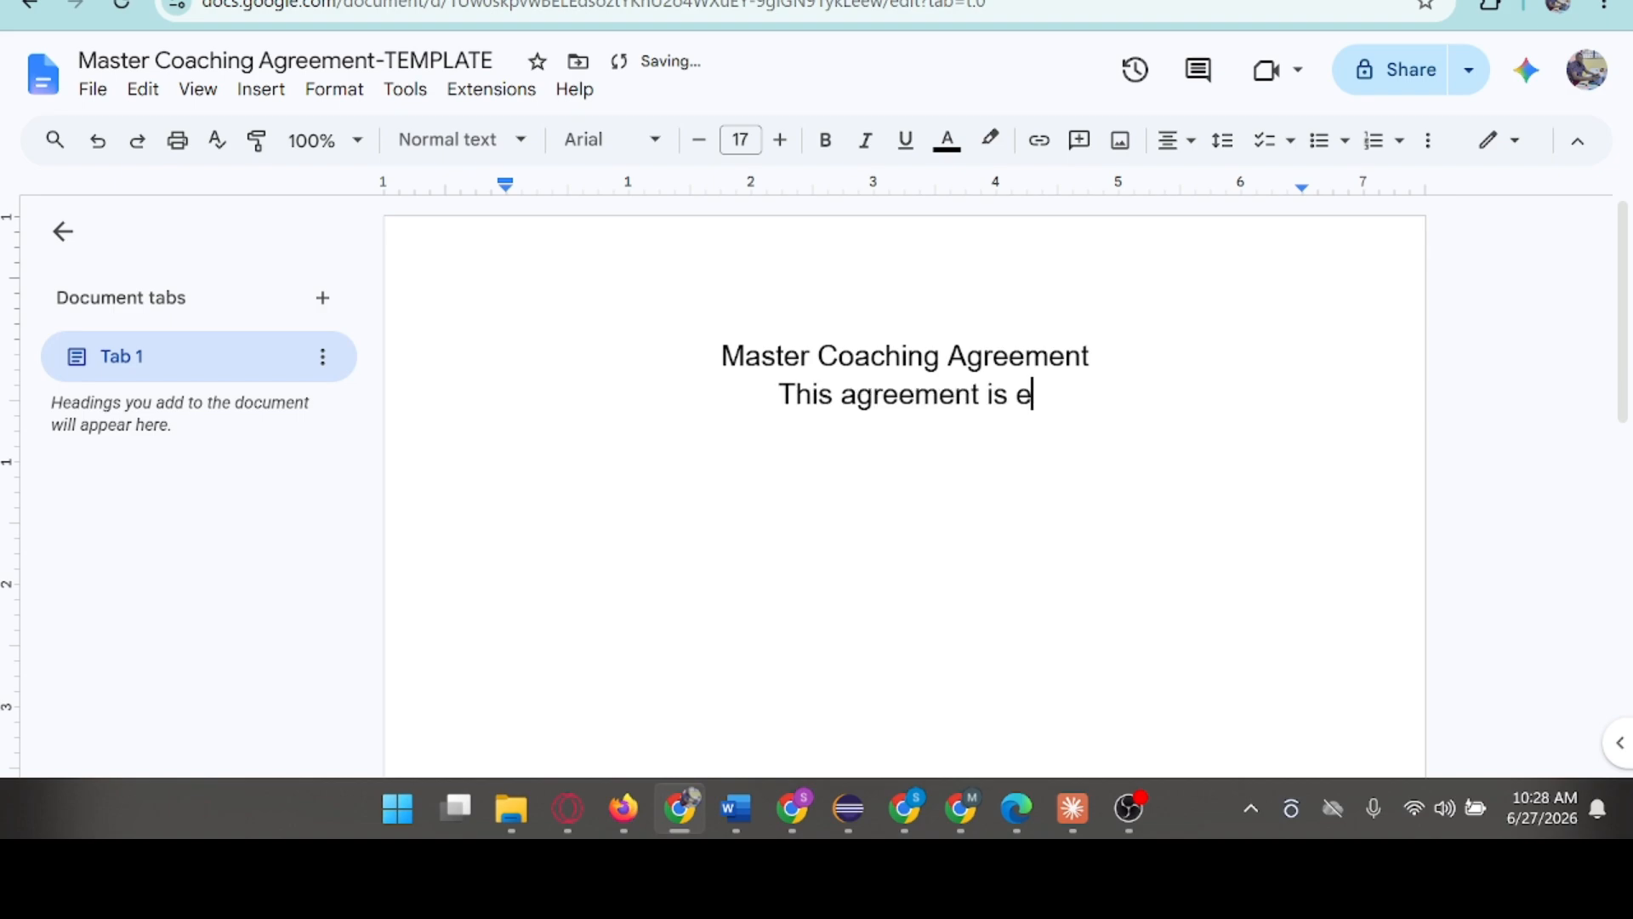
text(ntered )
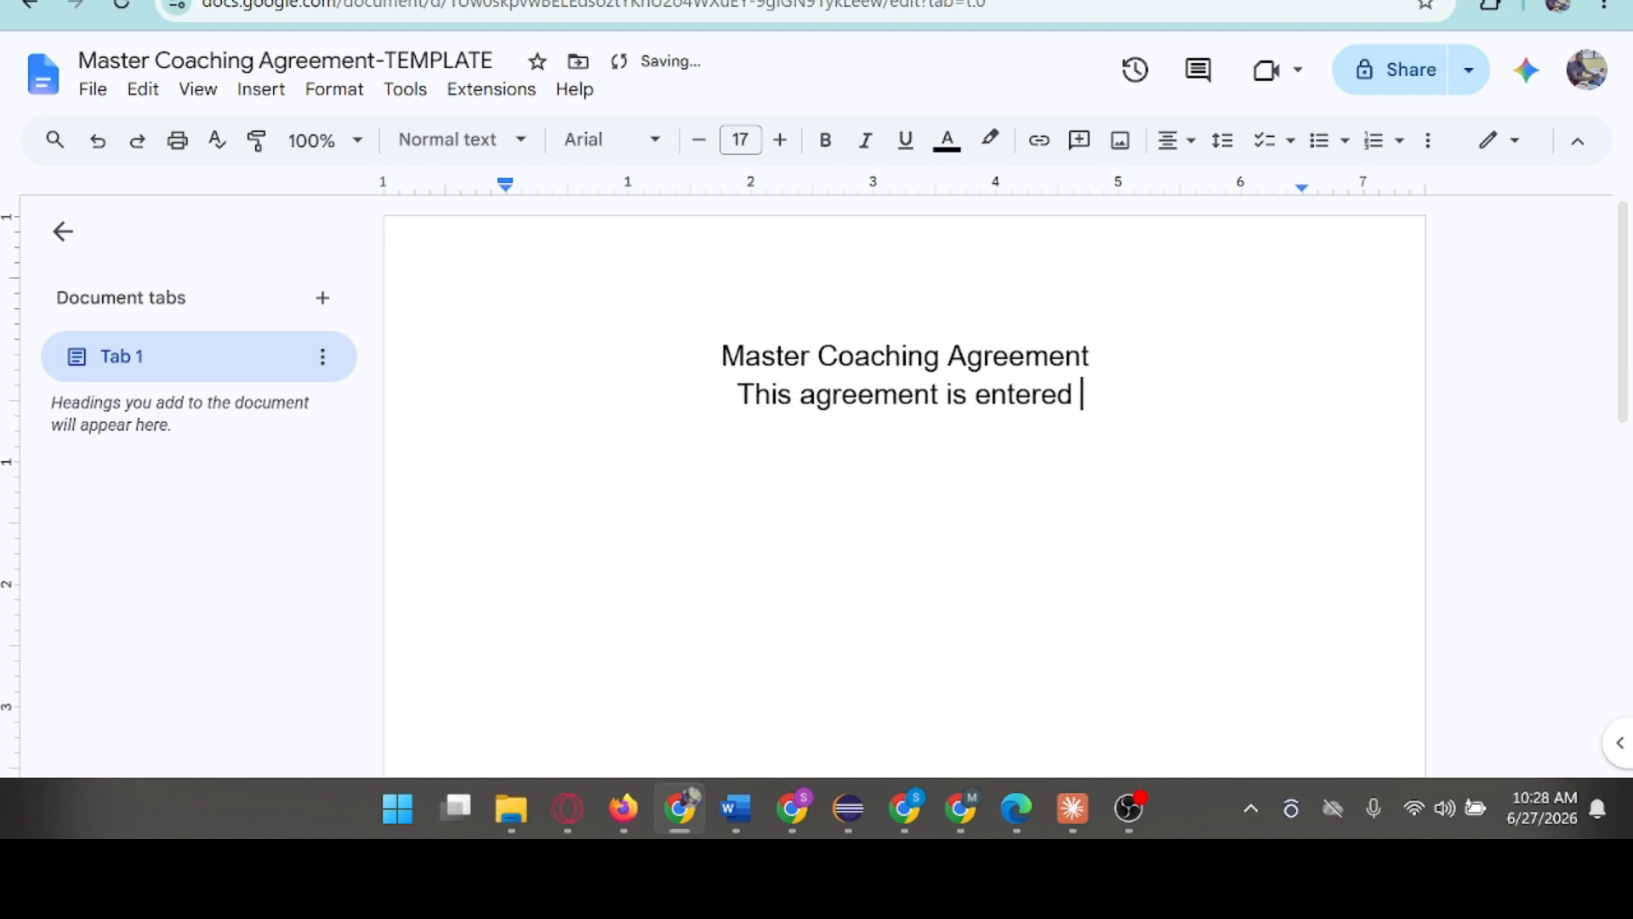
text(on)
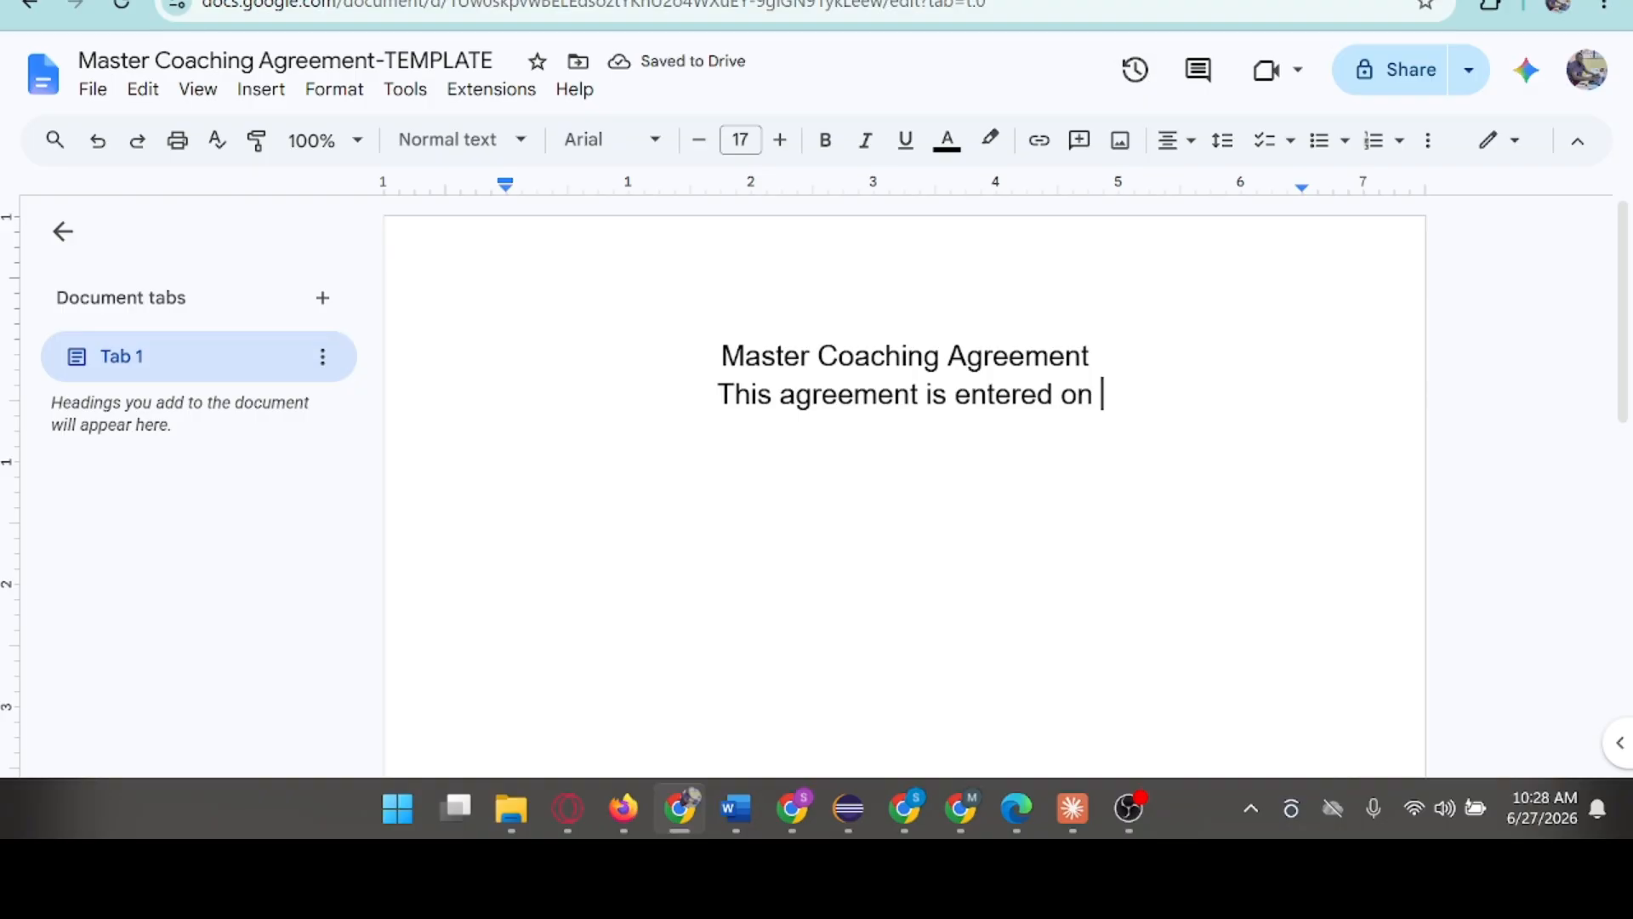
Complete the line below the heading with the placeholder {{Date}}
text({)
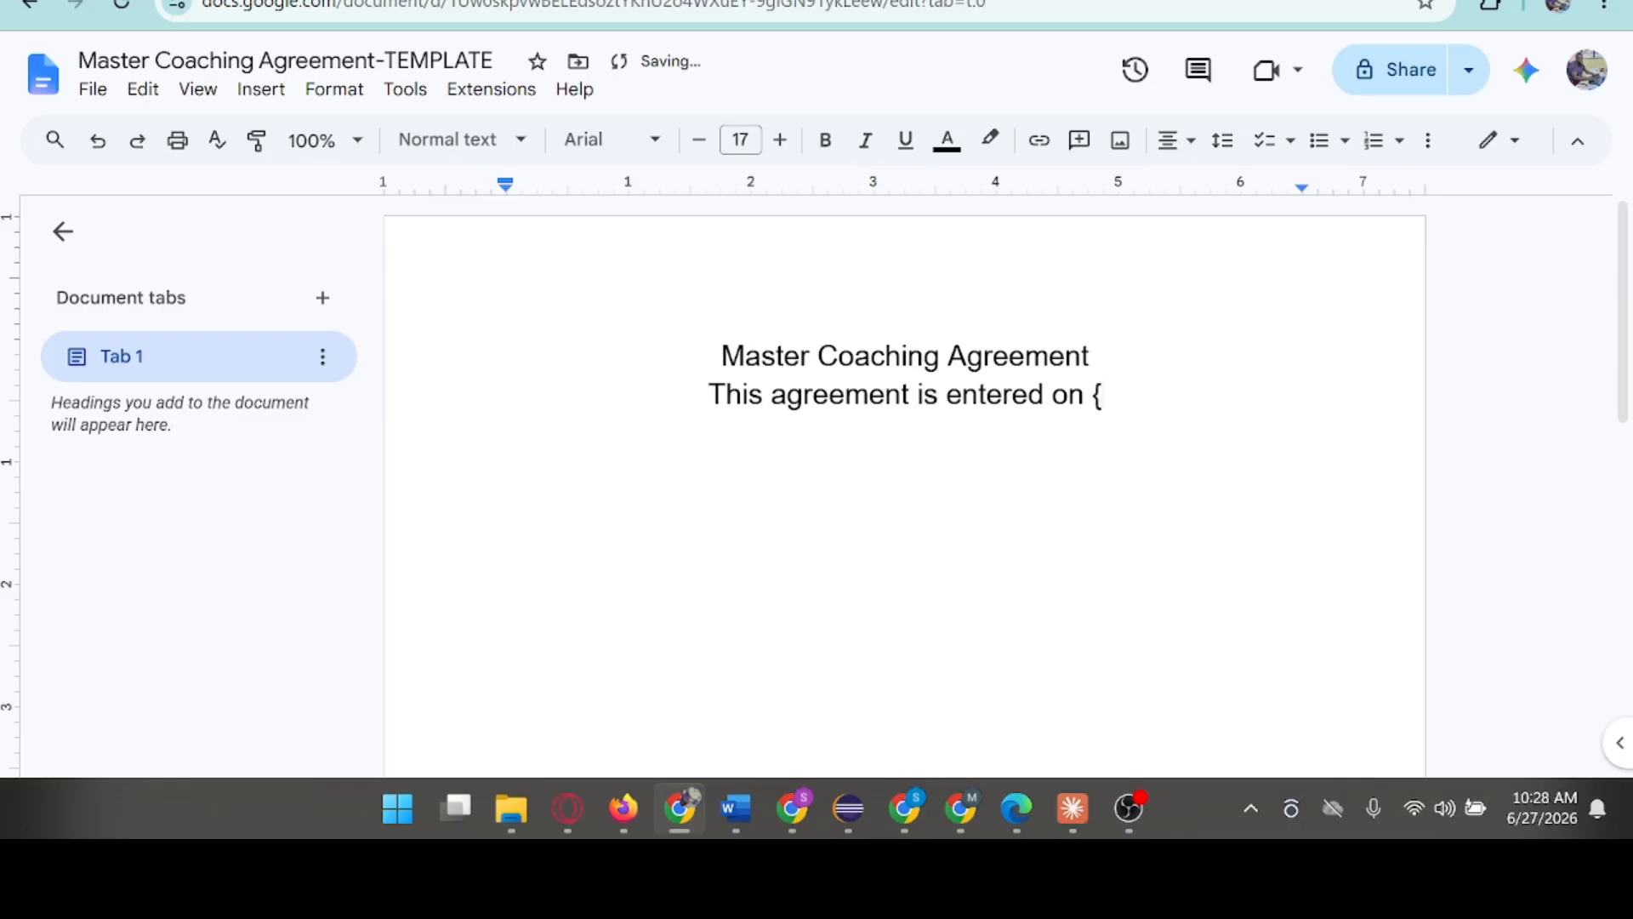
text({)
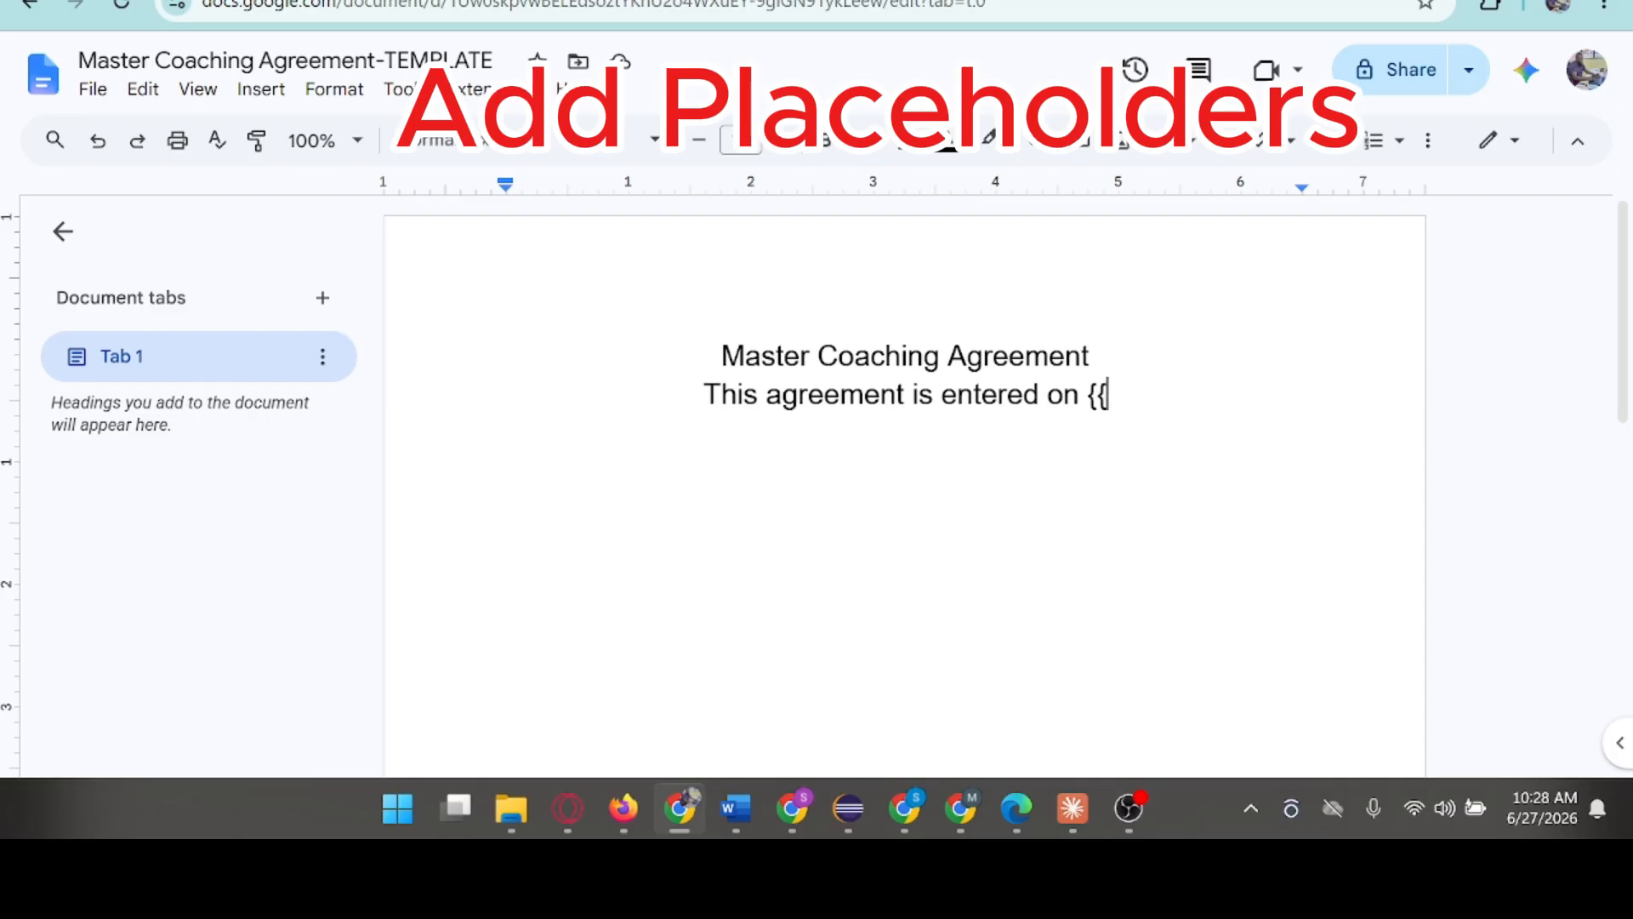
text(D)
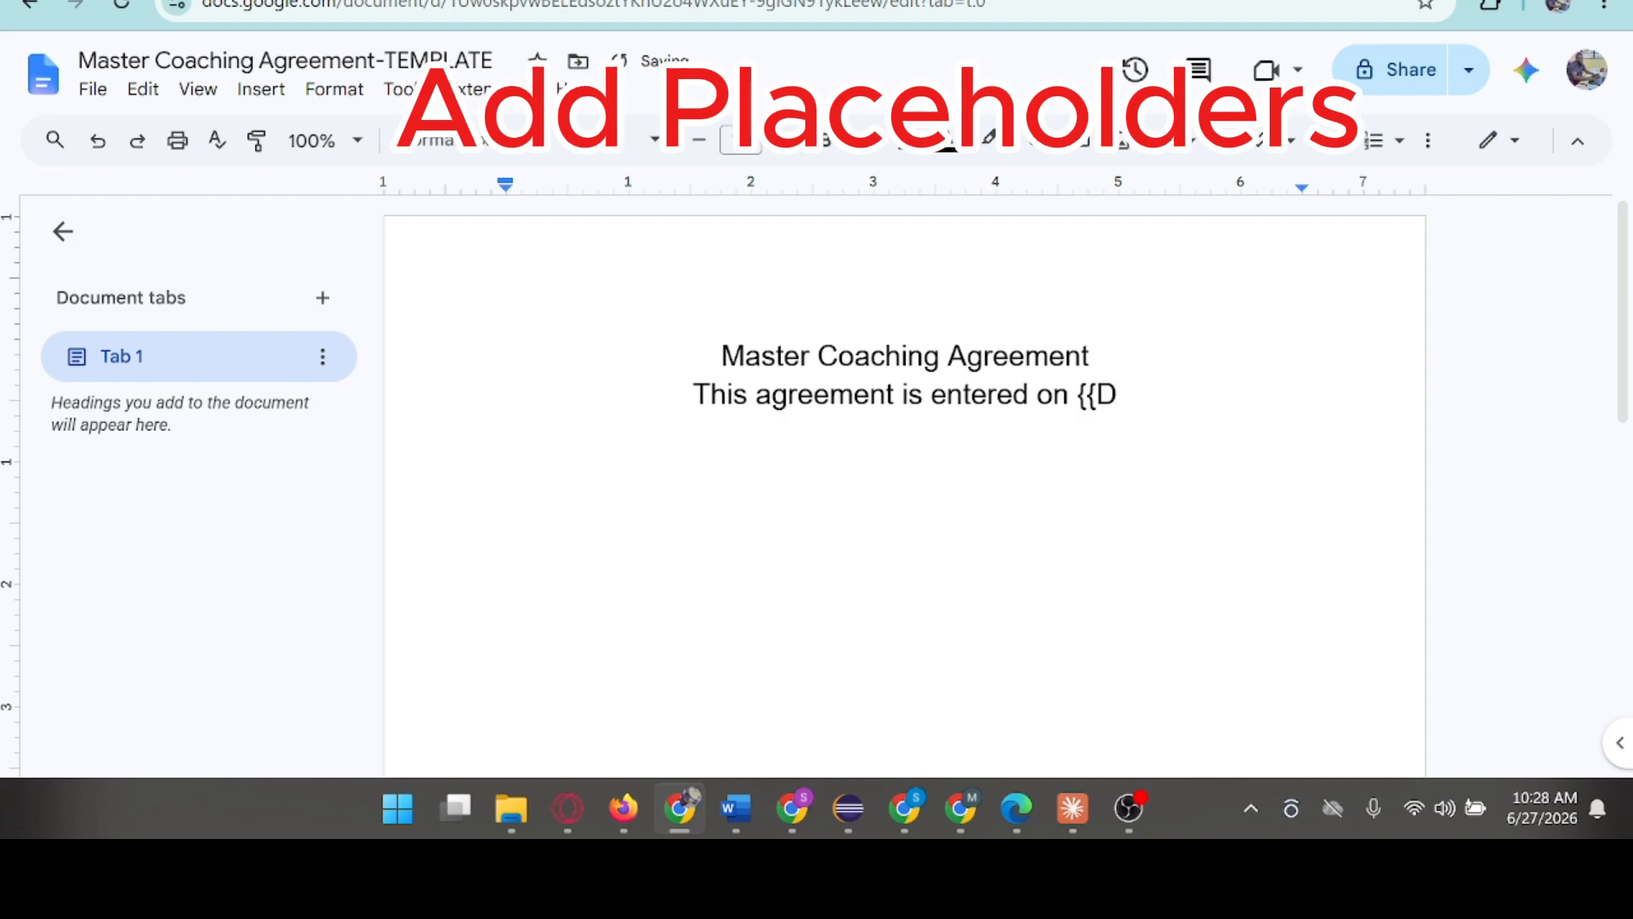
text(ate)
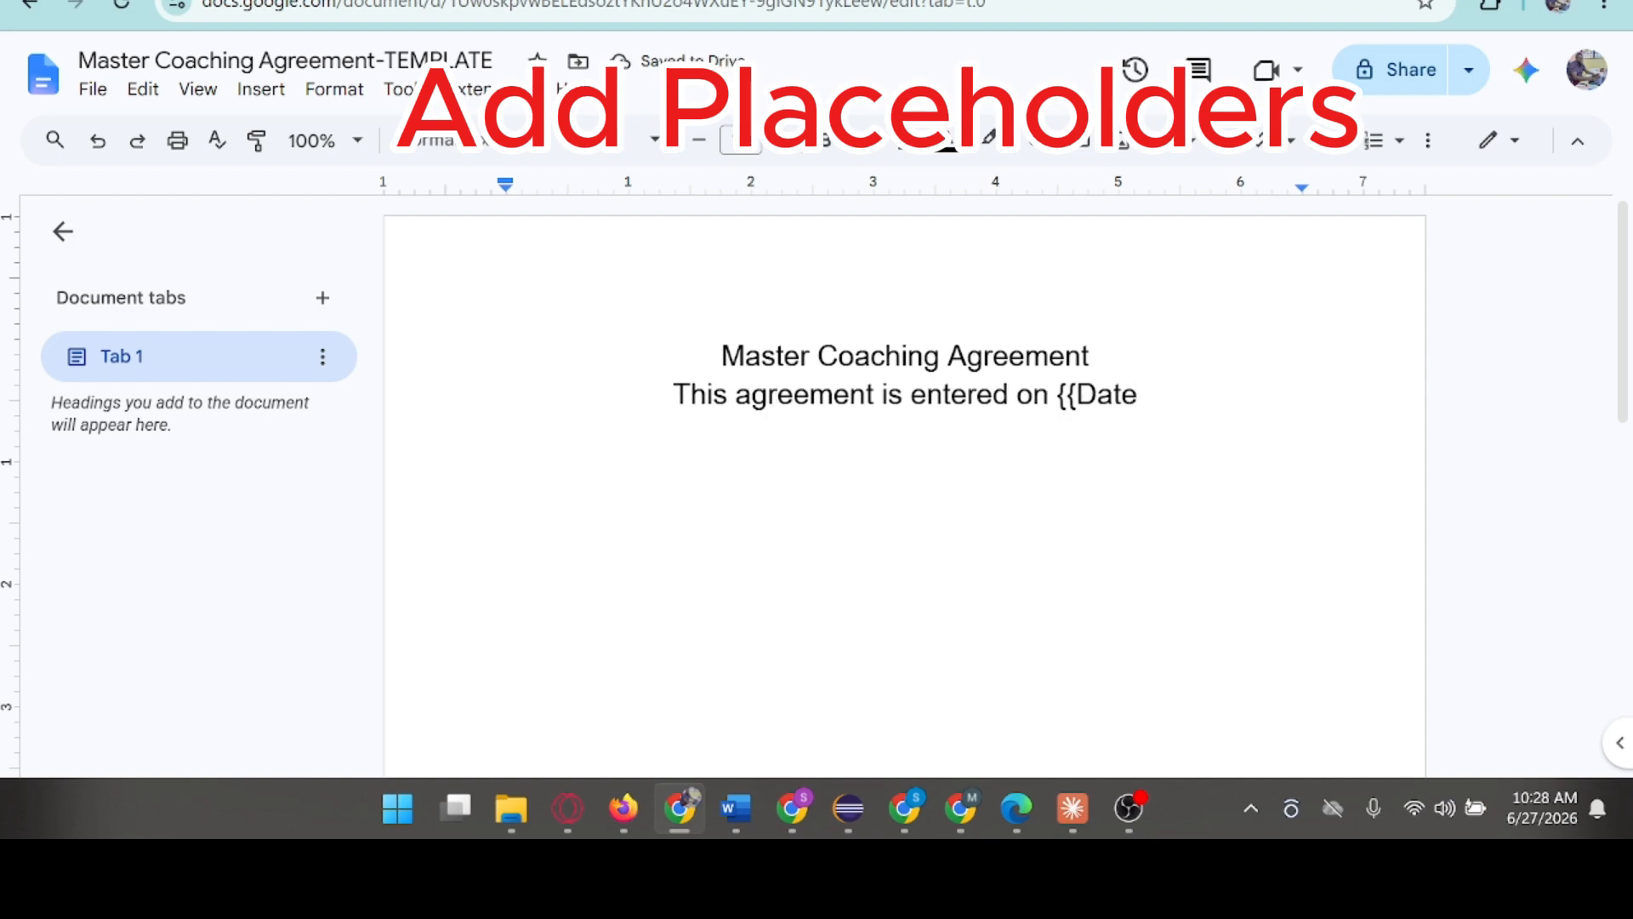
text(}})
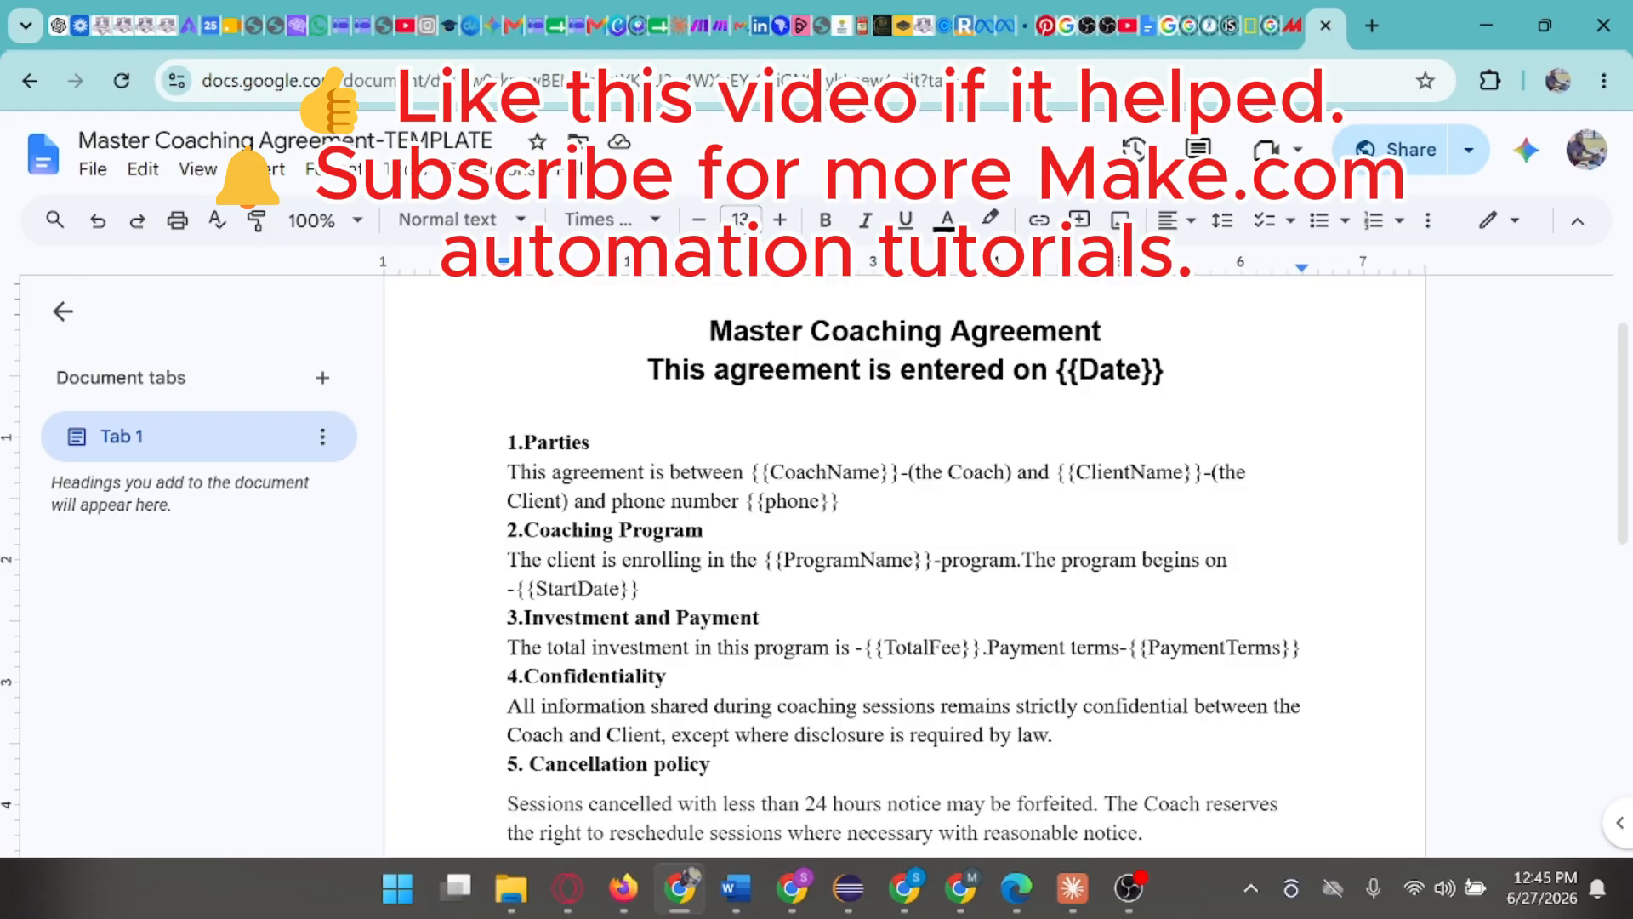
Review the sections and placeholders of the full coaching agreement template
scroll(905, 566, down, 5)
scroll(905, 565, up, 5)
scroll(905, 565, down, 5)
scroll(905, 566, up, 5)
scroll(905, 565, up, 2)
mouse_move(693, 881)
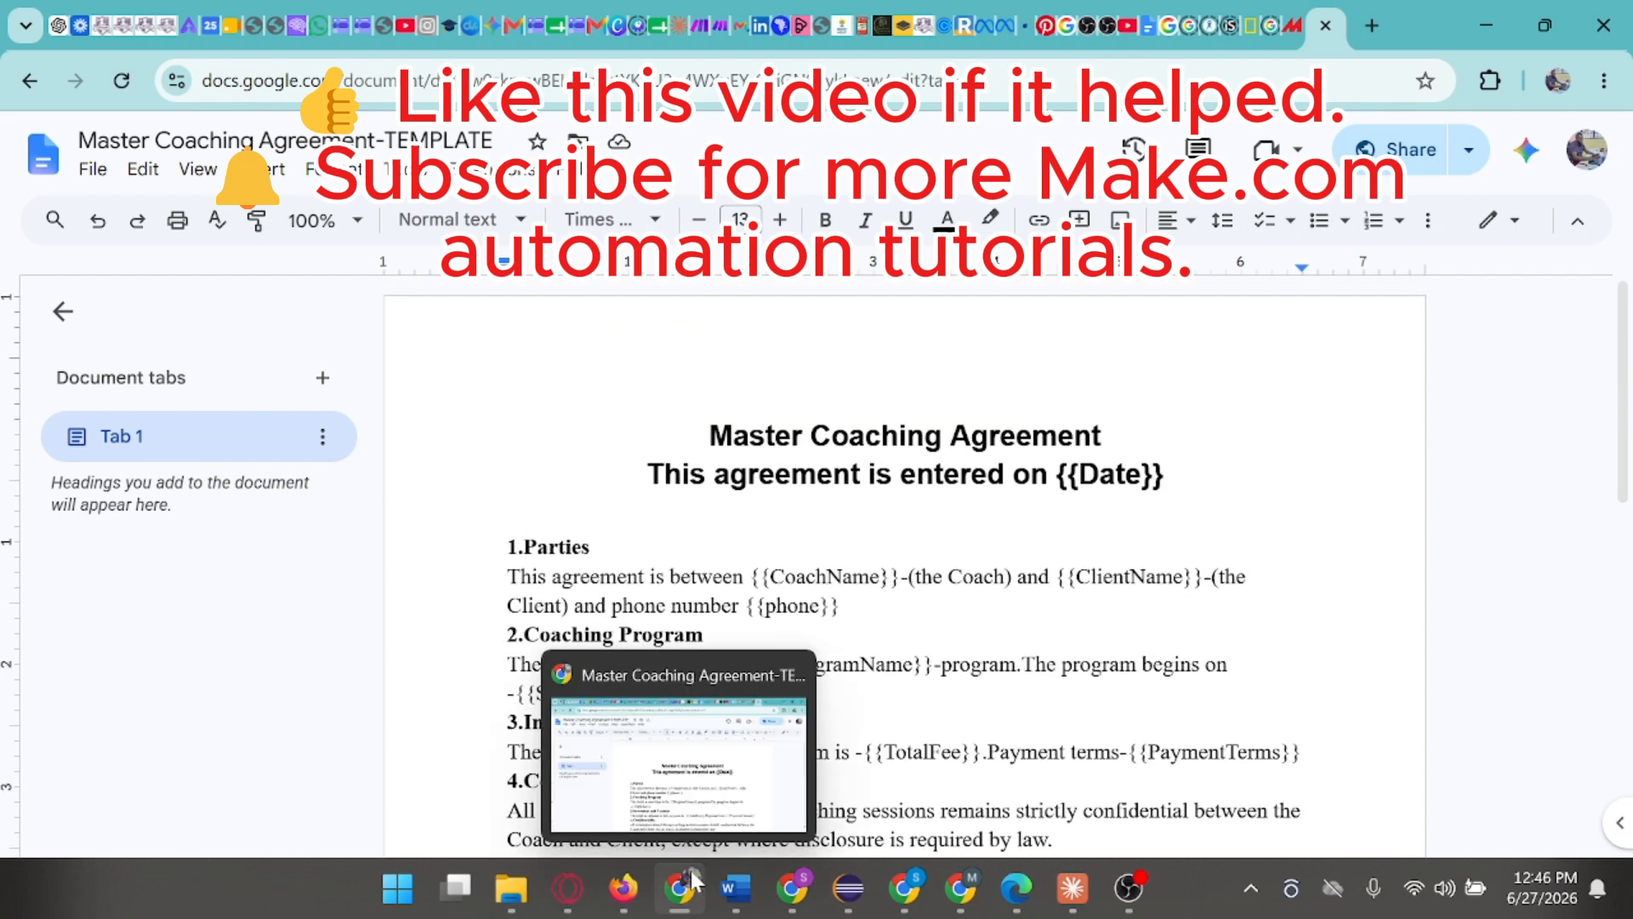